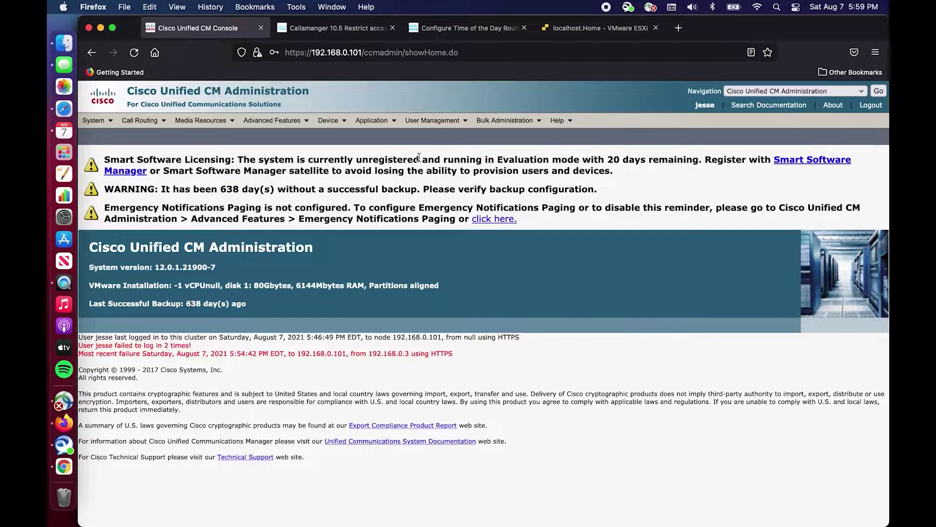
Show the Class of Control submenu under the Call Routing menu
{"action": "left_click", "coordinate": [135, 122]}
{"action": "mouse_move", "coordinate": [161, 206]}
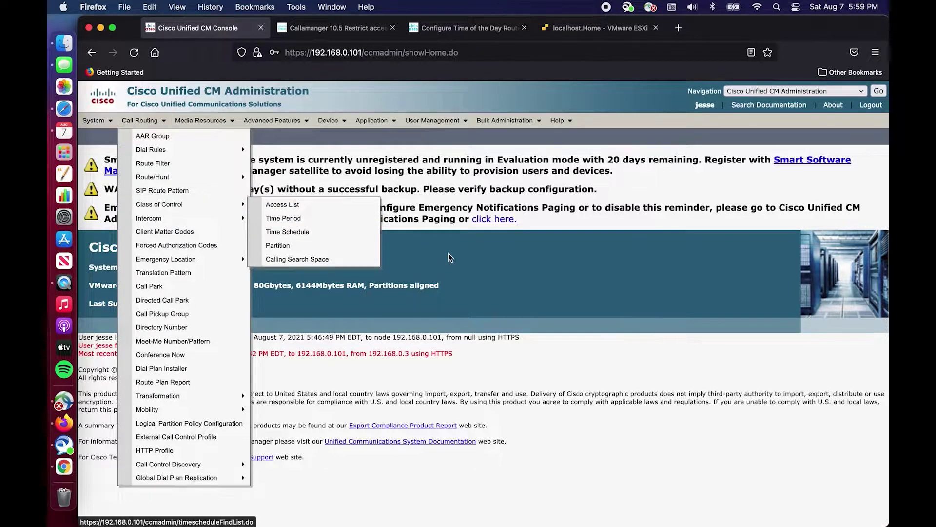
Review the five configuration steps in the 'Configure Time of the Day Routing' article, returning to the top
{"action": "left_click", "coordinate": [494, 34]}
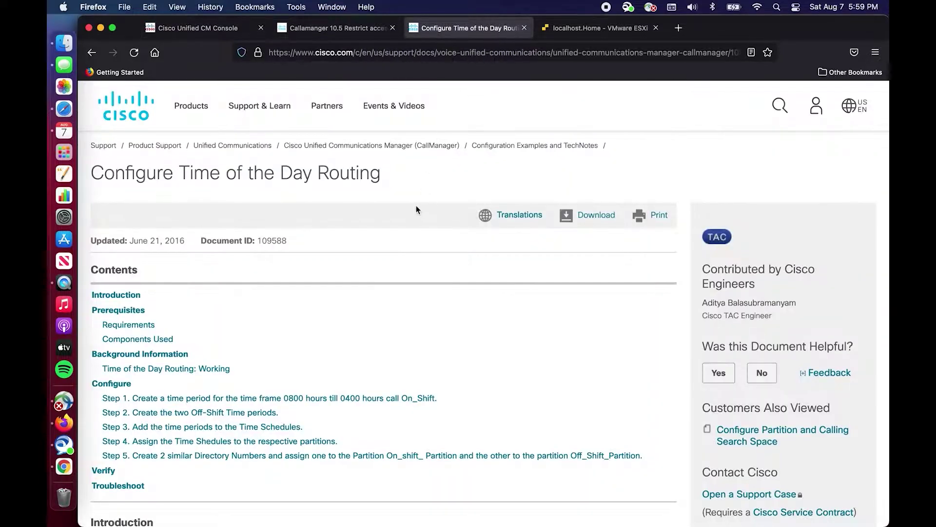
{"action": "scroll", "coordinate": [415, 207], "scroll_direction": "down", "scroll_amount": 1}
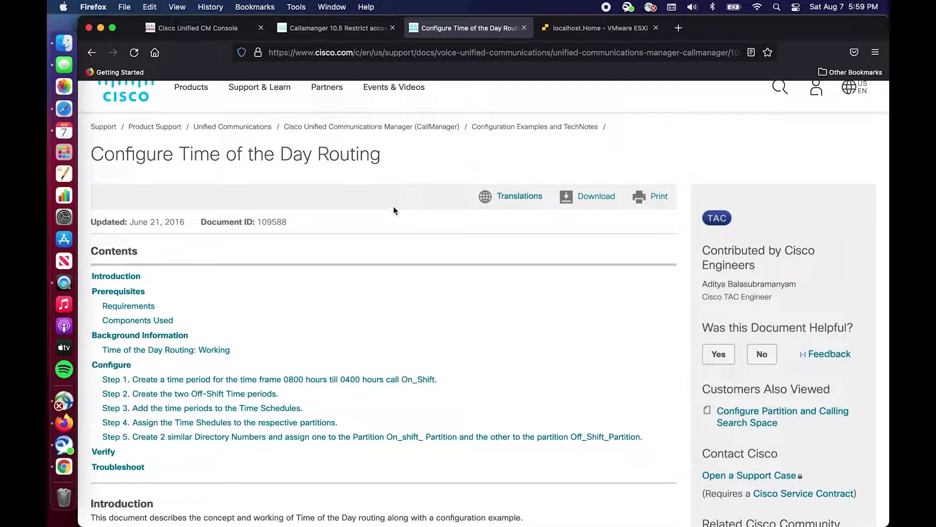
{"action": "scroll", "coordinate": [394, 206], "scroll_direction": "up", "scroll_amount": 1}
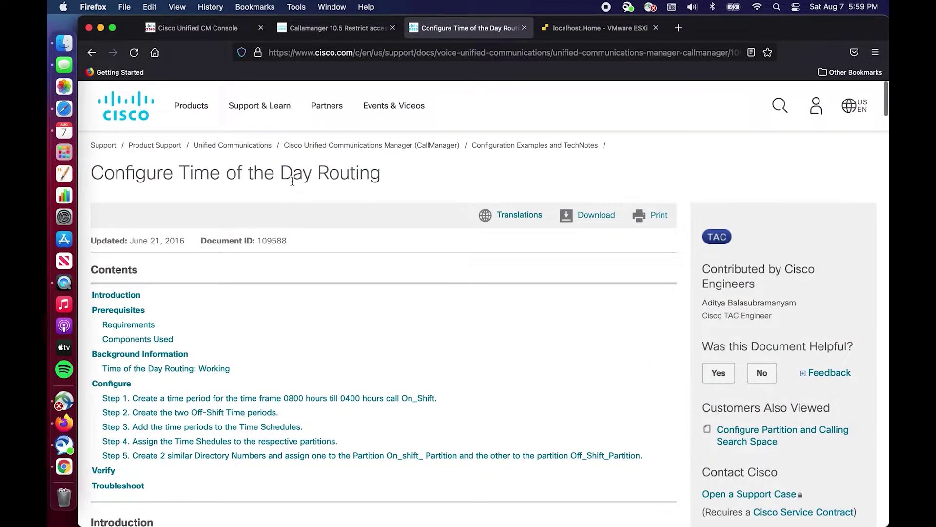
{"action": "scroll", "coordinate": [374, 180], "scroll_direction": "down", "scroll_amount": 1}
{"action": "scroll", "coordinate": [265, 154], "scroll_direction": "up", "scroll_amount": 1}
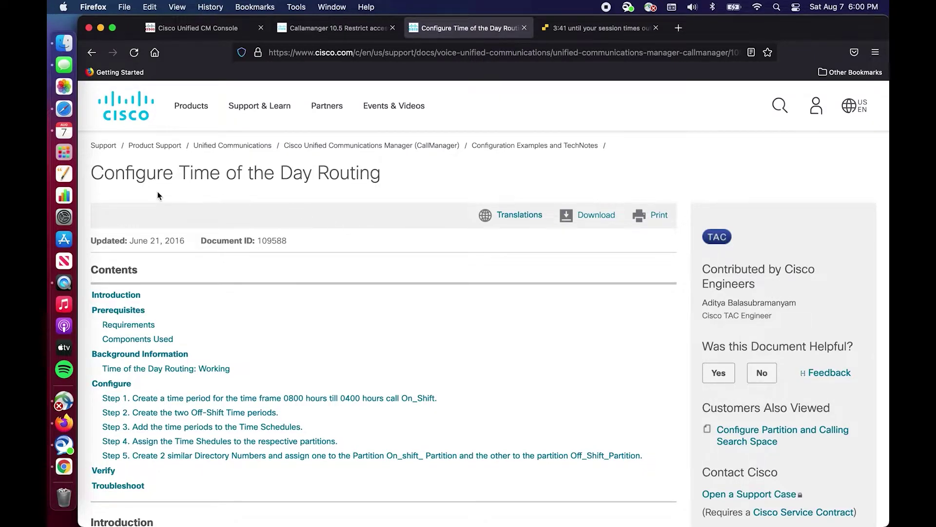
{"action": "scroll", "coordinate": [241, 209], "scroll_direction": "down", "scroll_amount": 12}
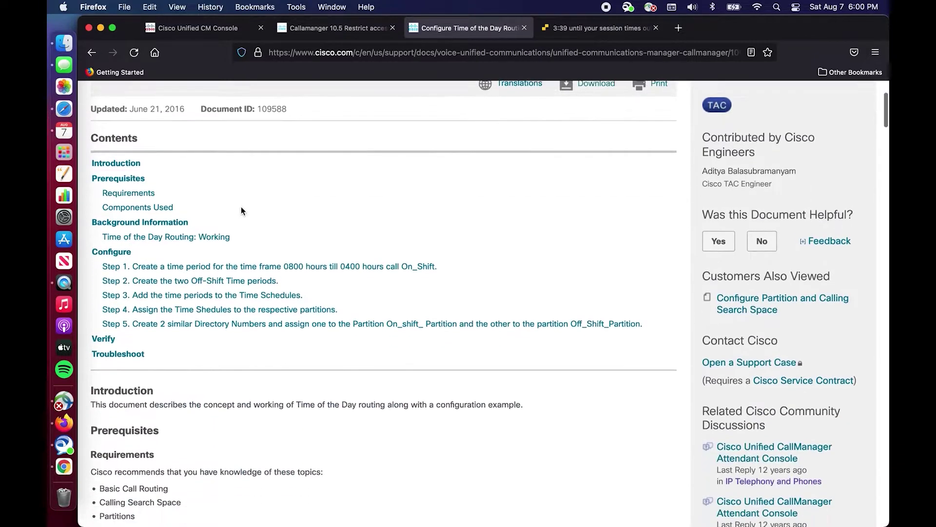
{"action": "scroll", "coordinate": [241, 208], "scroll_direction": "down", "scroll_amount": 20}
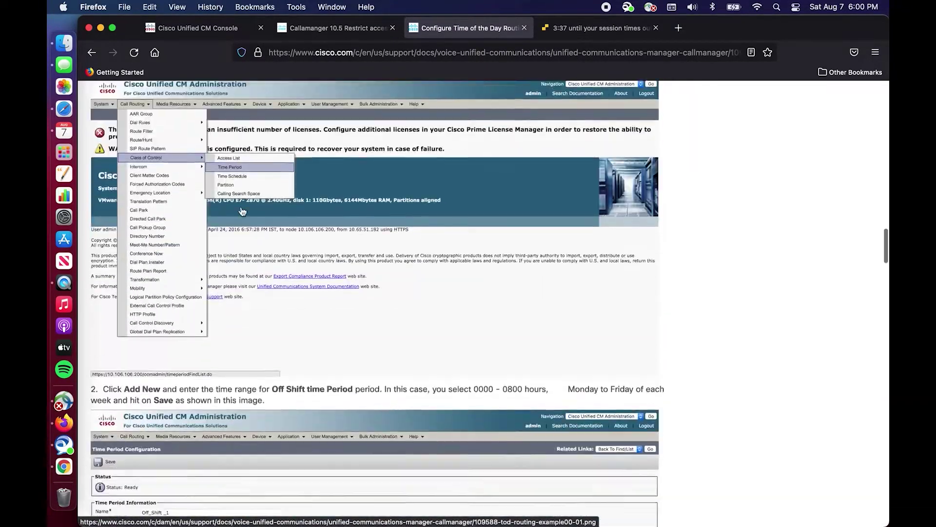
{"action": "scroll", "coordinate": [242, 211], "scroll_direction": "down", "scroll_amount": 20}
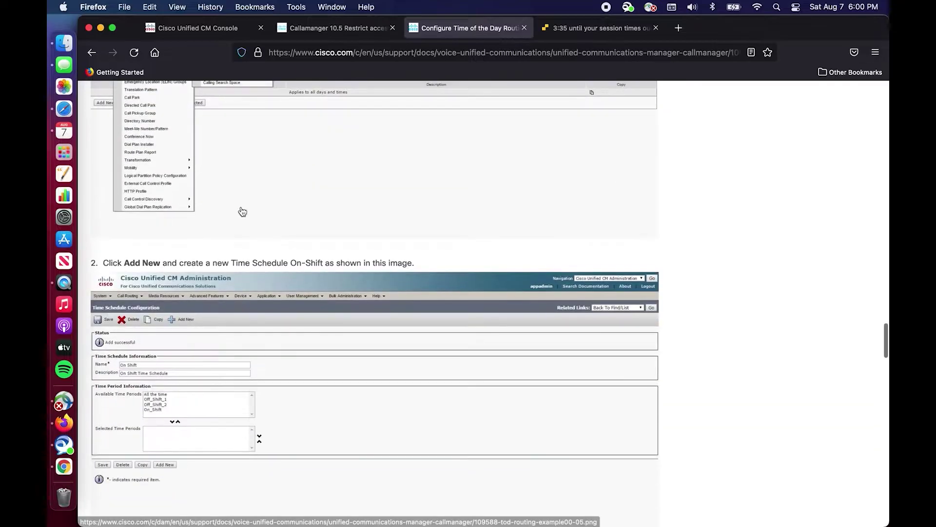
{"action": "scroll", "coordinate": [242, 211], "scroll_direction": "down", "scroll_amount": 3}
{"action": "scroll", "coordinate": [243, 211], "scroll_direction": "up", "scroll_amount": 20}
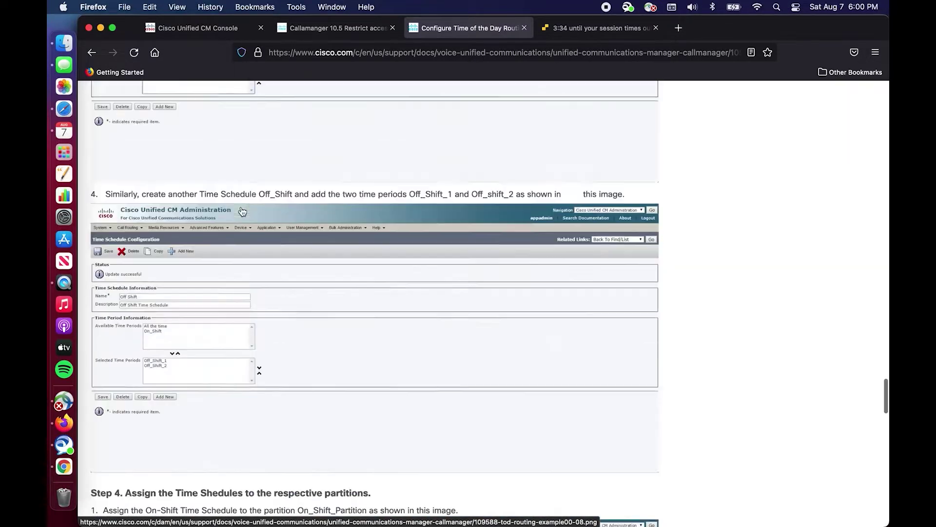
{"action": "scroll", "coordinate": [242, 211], "scroll_direction": "up", "scroll_amount": 15}
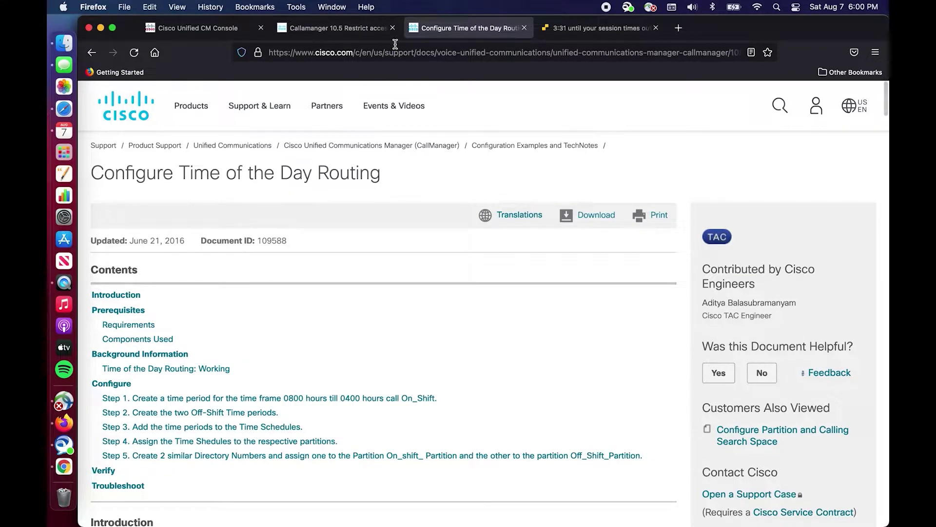
Open the GwashingtonJabb phone's configuration and select extension 1001 in its Description
{"action": "left_click", "coordinate": [219, 31]}
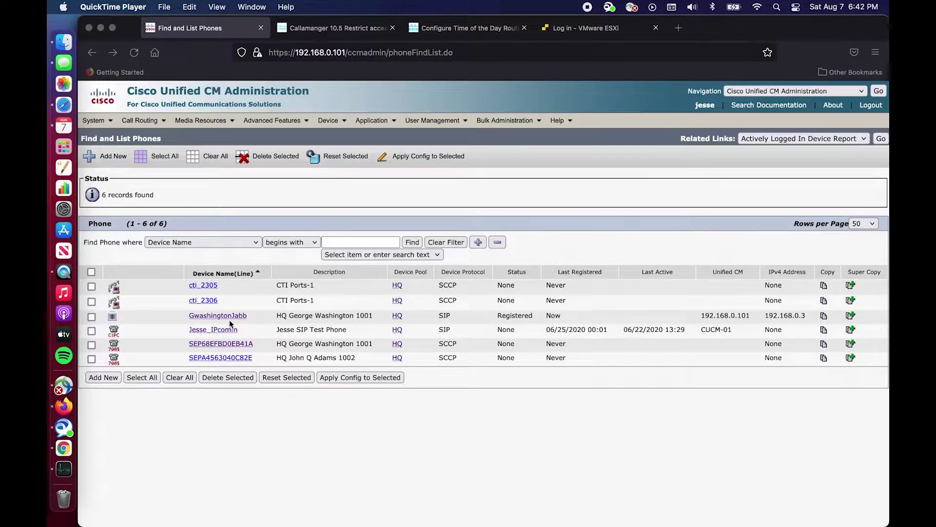
{"action": "left_click", "coordinate": [230, 320]}
{"action": "left_click", "coordinate": [233, 317]}
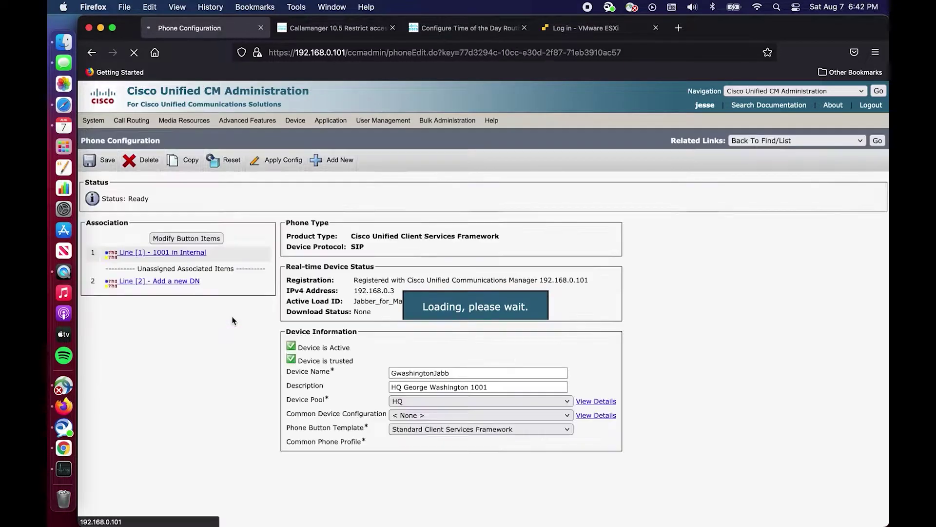
{"action": "scroll", "coordinate": [409, 328], "scroll_direction": "down", "scroll_amount": 1}
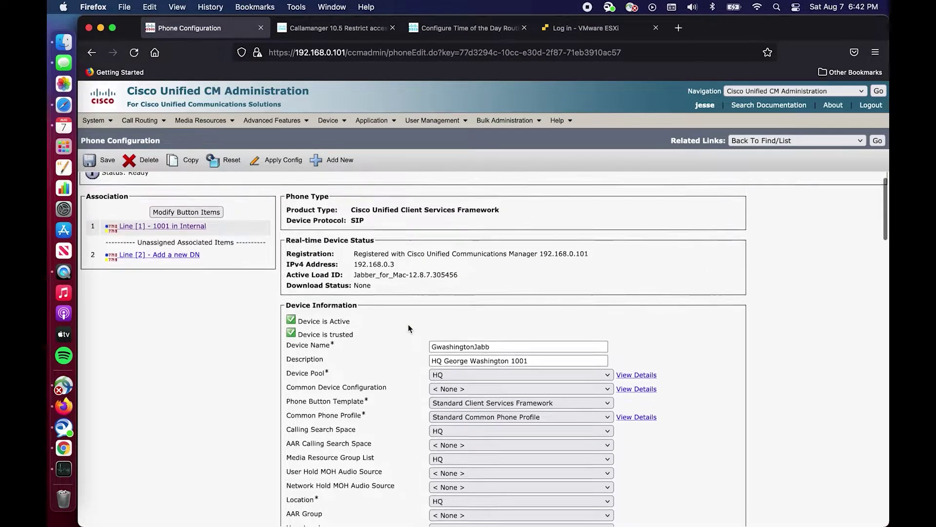
{"action": "scroll", "coordinate": [408, 328], "scroll_direction": "up", "scroll_amount": 1}
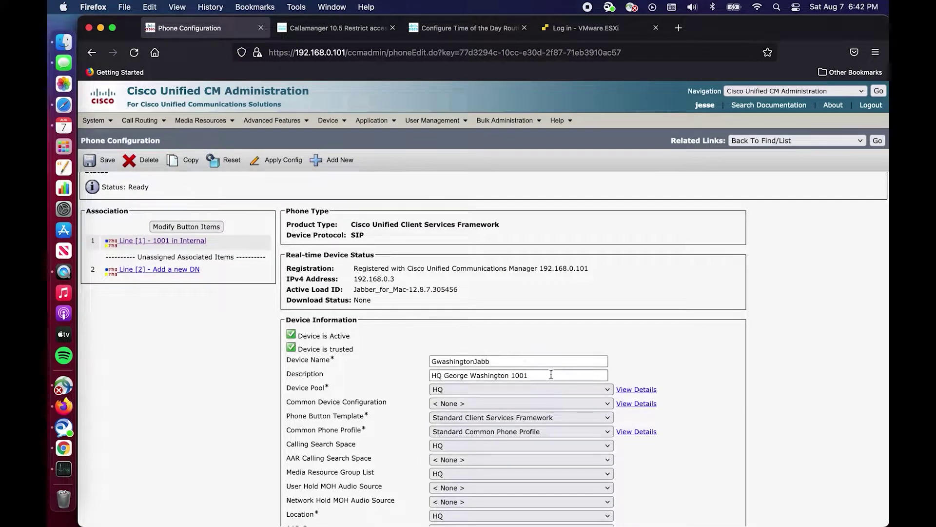
{"action": "left_click_drag", "start_coordinate": [528, 375], "coordinate": [510, 375]}
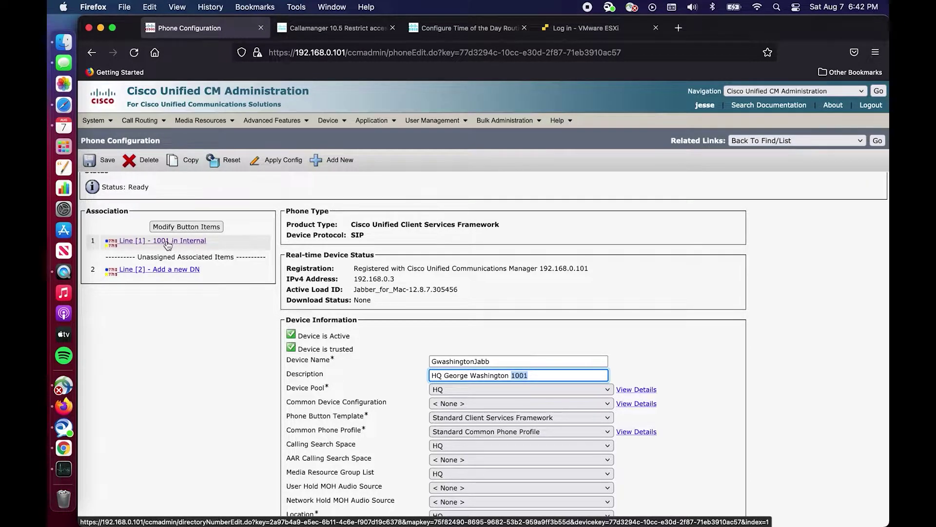
Open Line [1] - 1001 in Internal and review its Call Forward and Call Pickup settings
{"action": "left_click", "coordinate": [197, 245]}
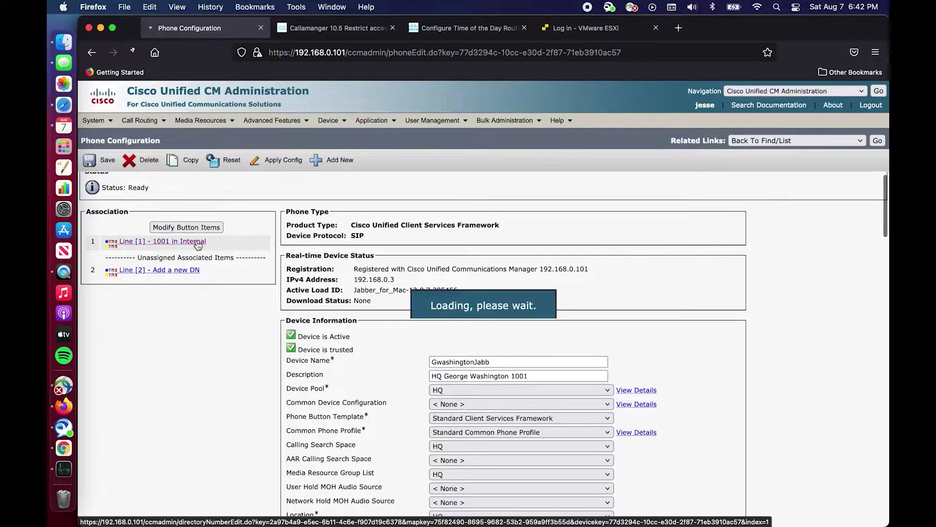
{"action": "scroll", "coordinate": [354, 253], "scroll_direction": "down", "scroll_amount": 10}
{"action": "scroll", "coordinate": [354, 253], "scroll_direction": "down", "scroll_amount": 10}
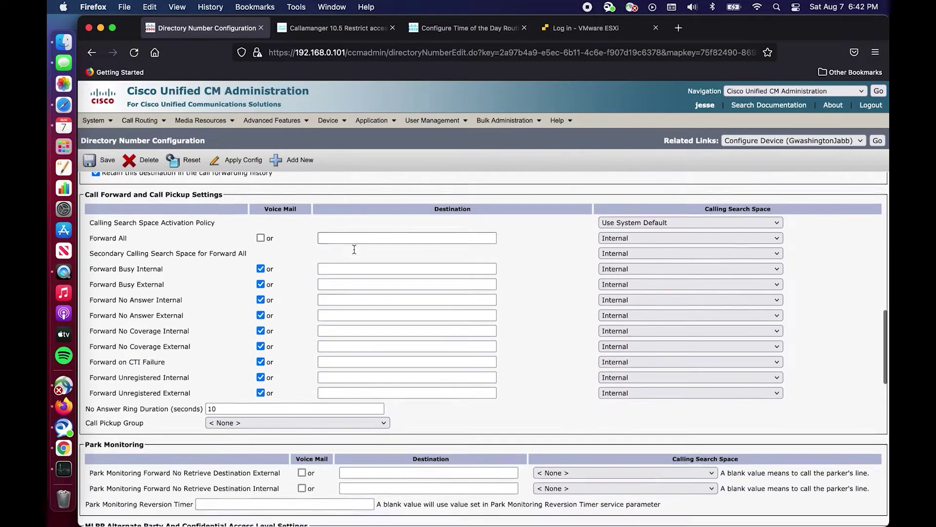
{"action": "scroll", "coordinate": [215, 233], "scroll_direction": "up", "scroll_amount": 3}
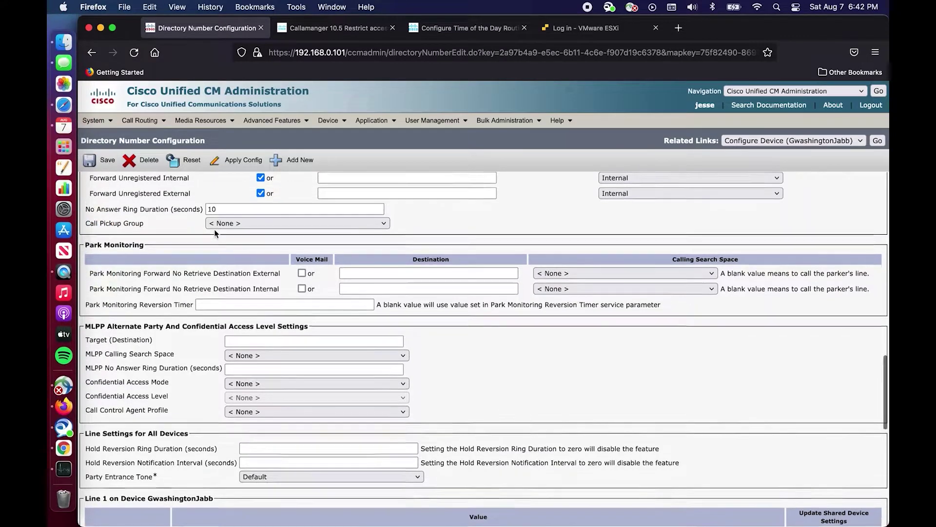
{"action": "scroll", "coordinate": [215, 234], "scroll_direction": "up", "scroll_amount": 8}
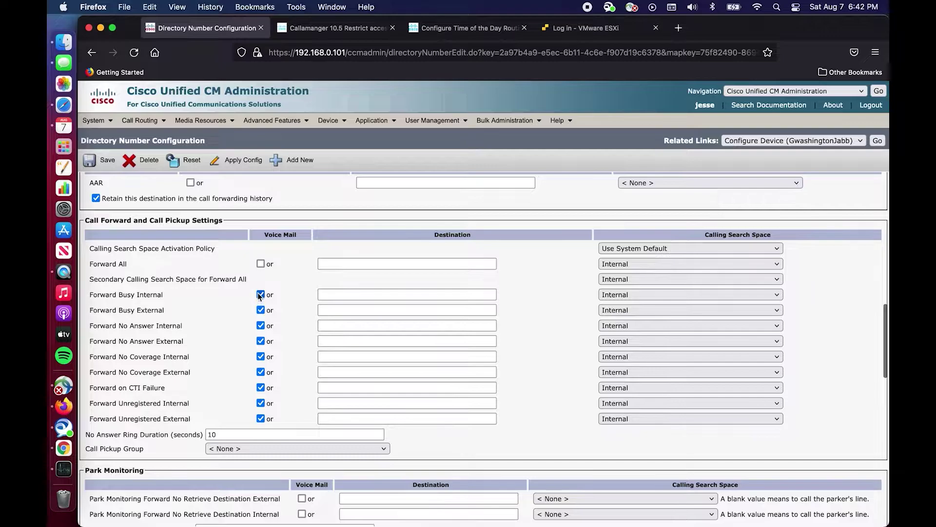
{"action": "scroll", "coordinate": [257, 408], "scroll_direction": "up", "scroll_amount": 5}
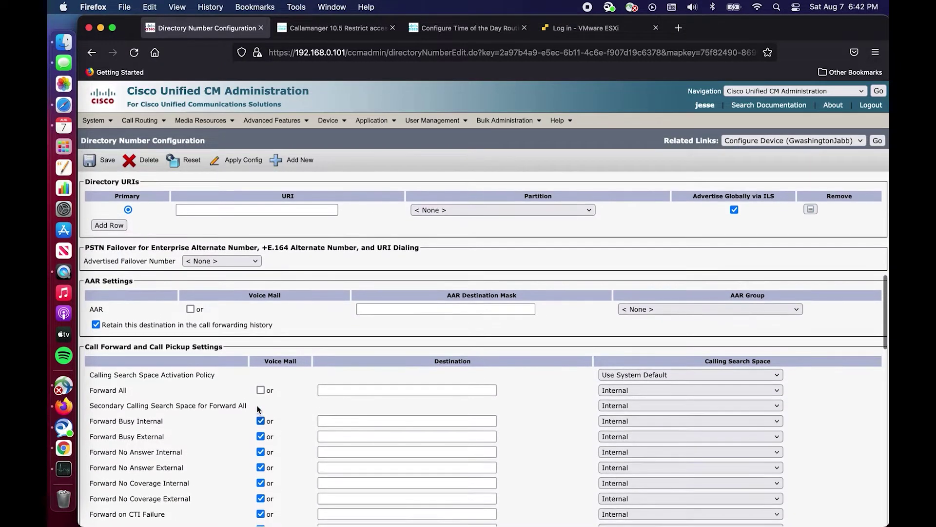
{"action": "scroll", "coordinate": [257, 404], "scroll_direction": "up", "scroll_amount": 20}
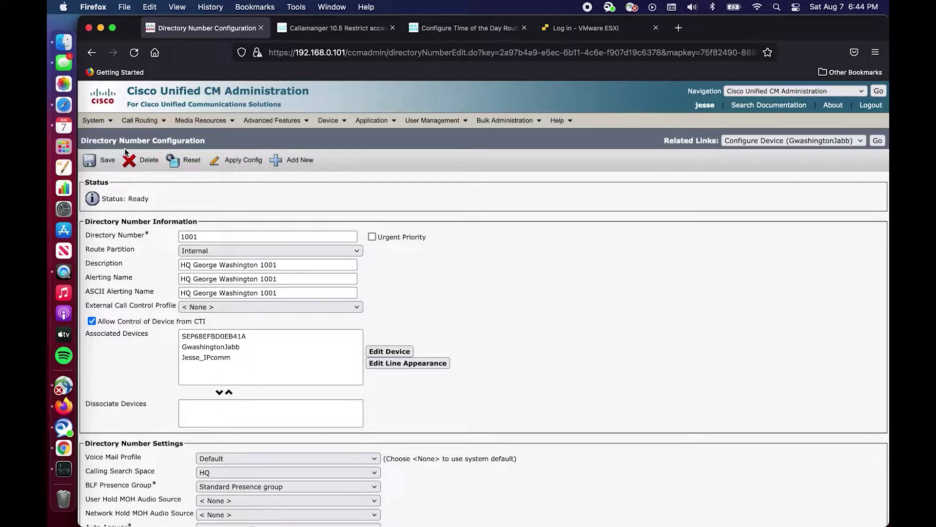
From the Partition list, add a partition entered as 'Internal1, Time Schedule' and save it
{"action": "mouse_move", "coordinate": [159, 125]}
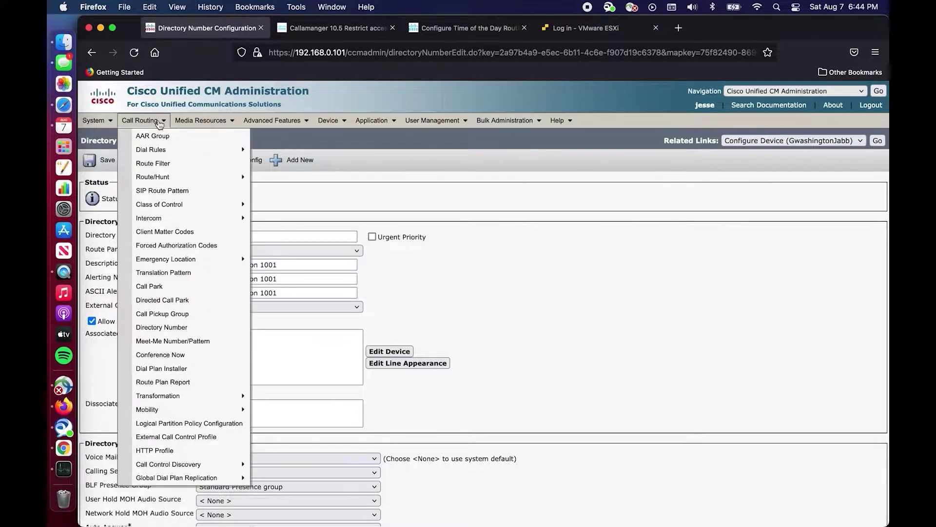
{"action": "mouse_move", "coordinate": [195, 204]}
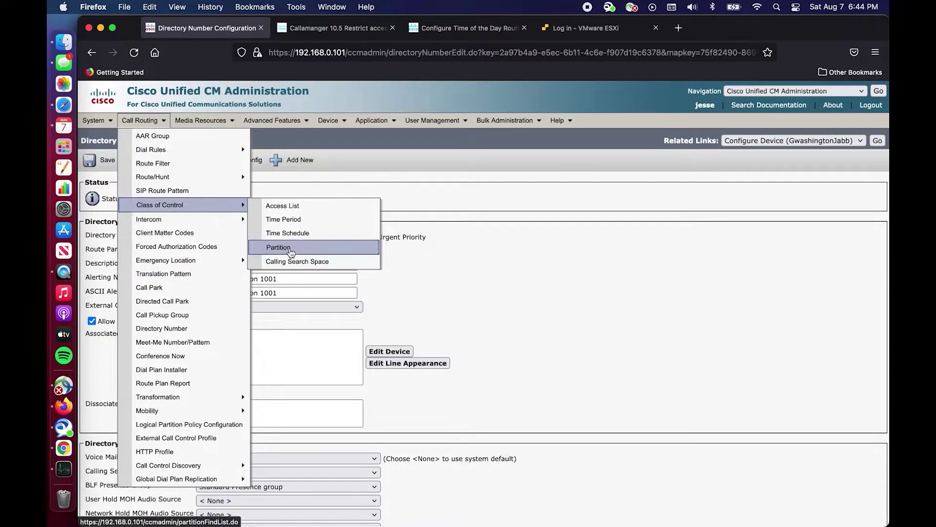
{"action": "left_click", "coordinate": [291, 250]}
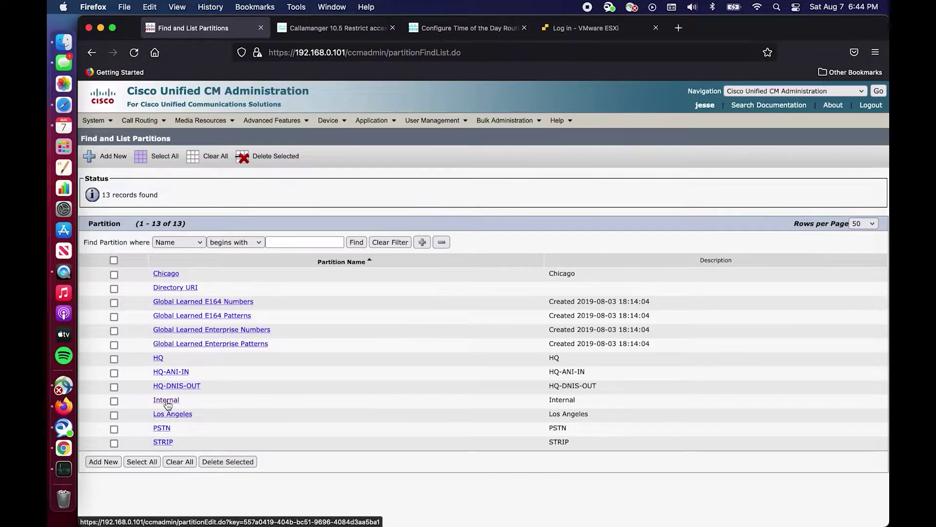
{"action": "left_click", "coordinate": [106, 463]}
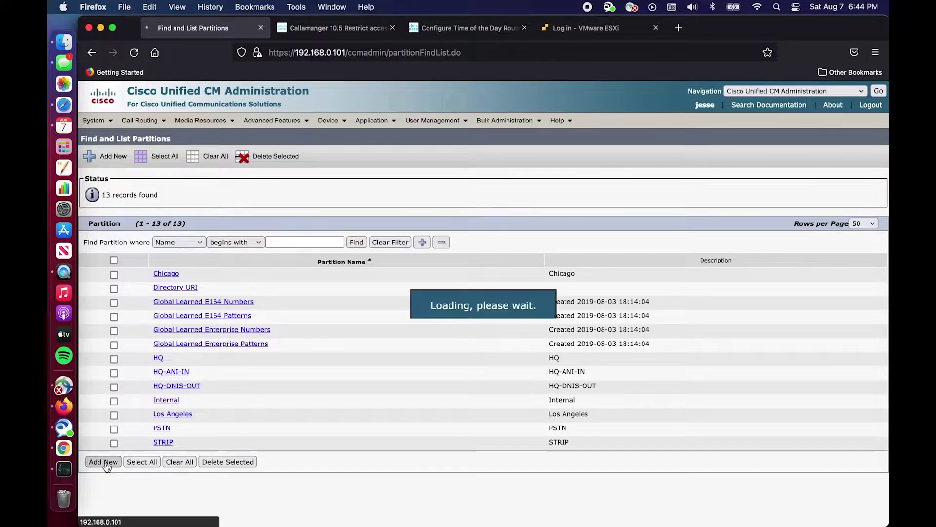
{"action": "left_click", "coordinate": [123, 298]}
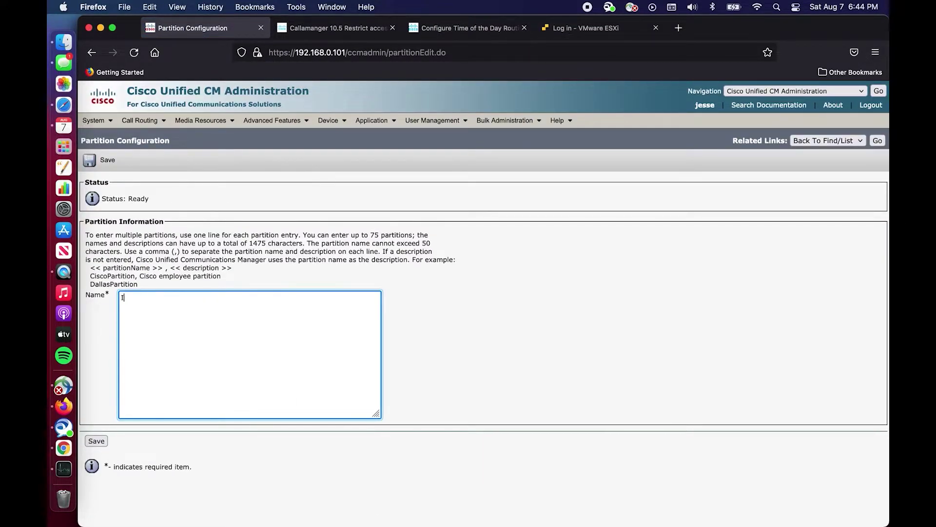
{"action": "type", "text": "Internal1, Time Schedule"}
{"action": "left_click", "coordinate": [95, 444]}
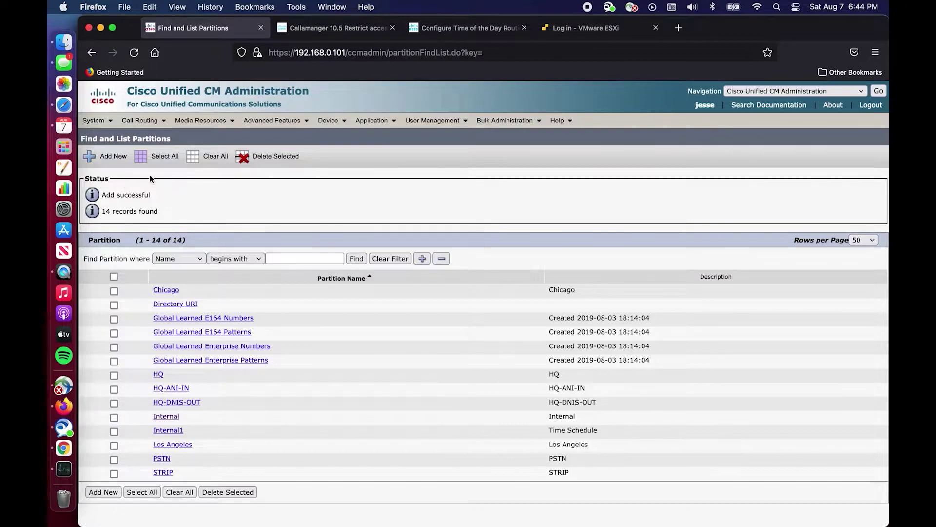
List the translation patterns and tick pattern 270612 in the Internal partition
{"action": "mouse_move", "coordinate": [151, 122]}
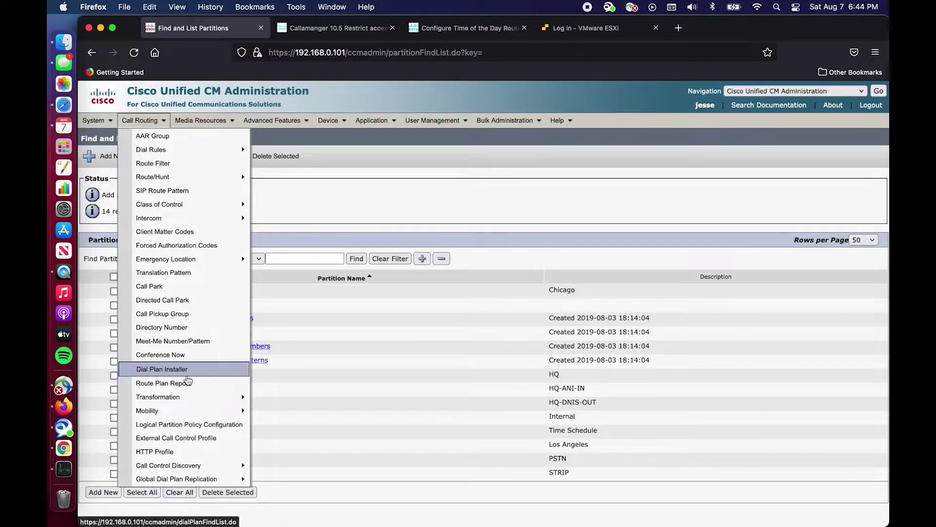
{"action": "left_click", "coordinate": [215, 272]}
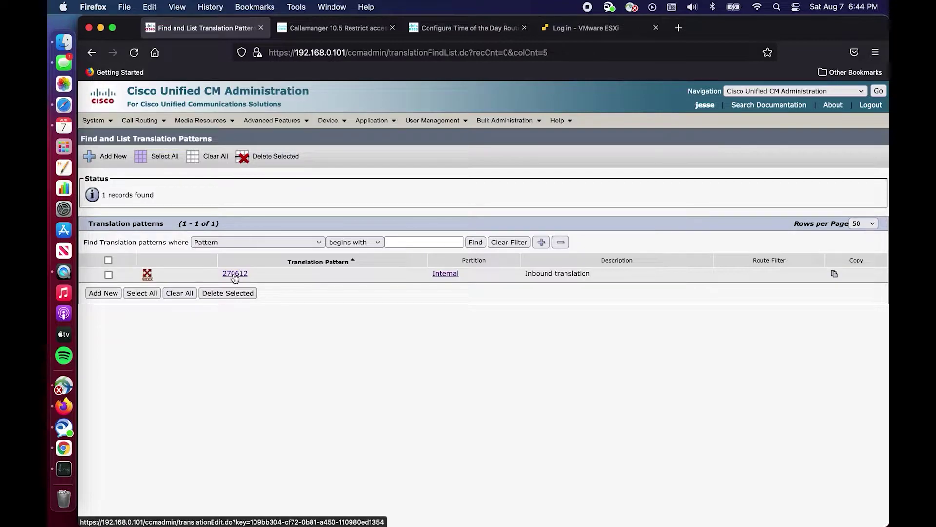
{"action": "left_click", "coordinate": [109, 275]}
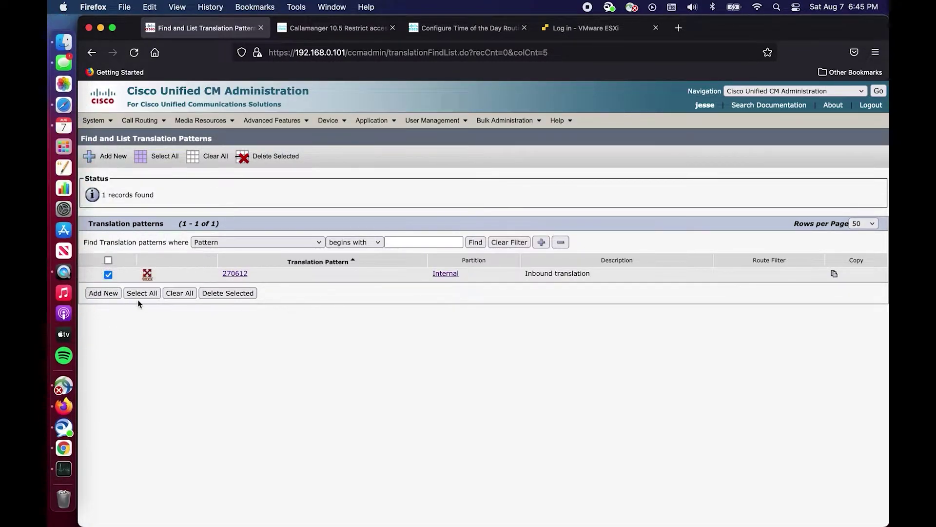
Copy translation pattern 270612 and assign the copy to partition Internal1
{"action": "left_click", "coordinate": [244, 274]}
{"action": "left_click", "coordinate": [190, 167]}
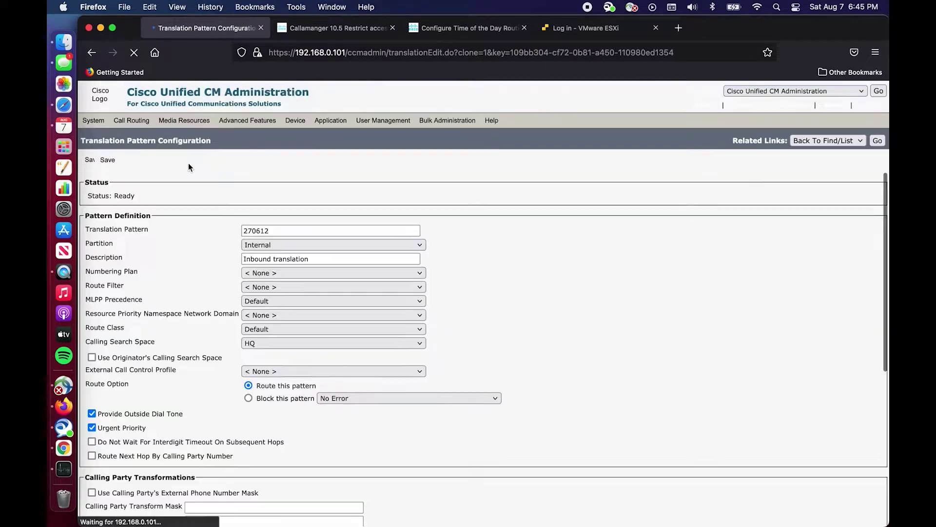
{"action": "left_click", "coordinate": [334, 251]}
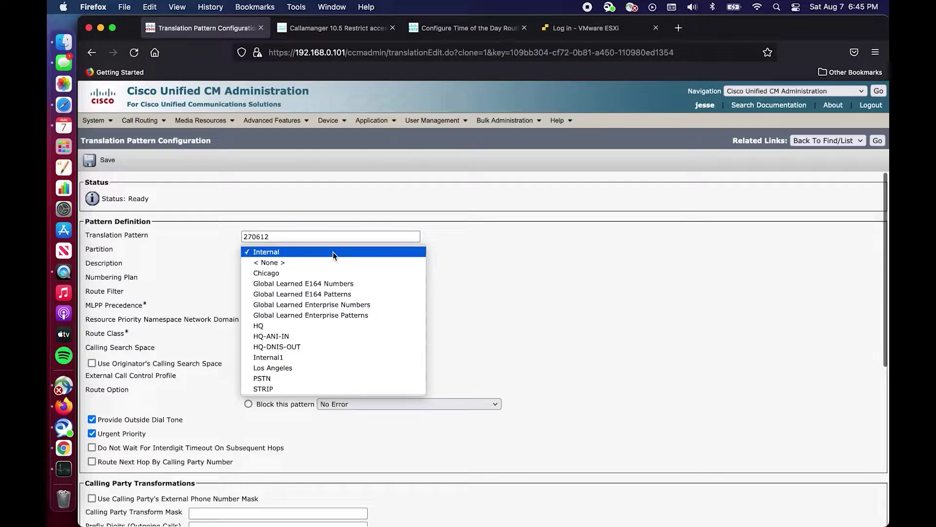
{"action": "left_click", "coordinate": [267, 358]}
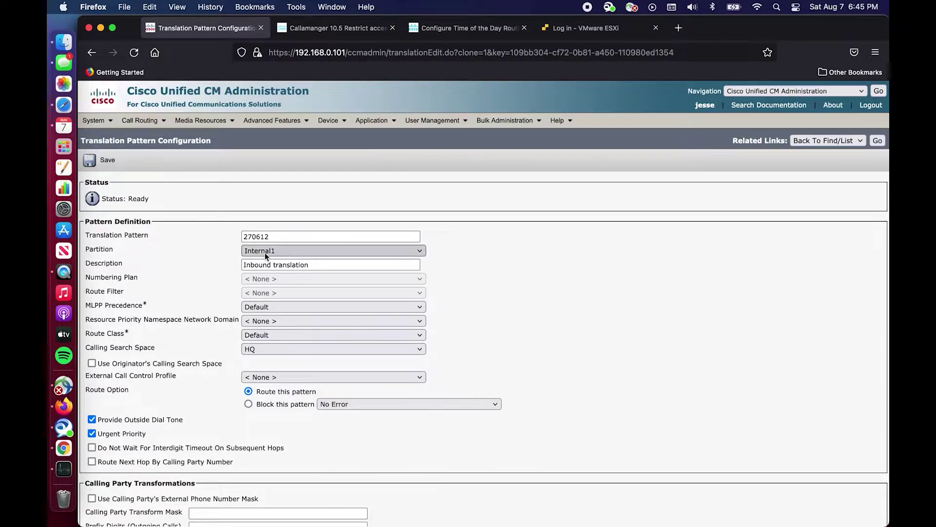
{"action": "left_click", "coordinate": [287, 236]}
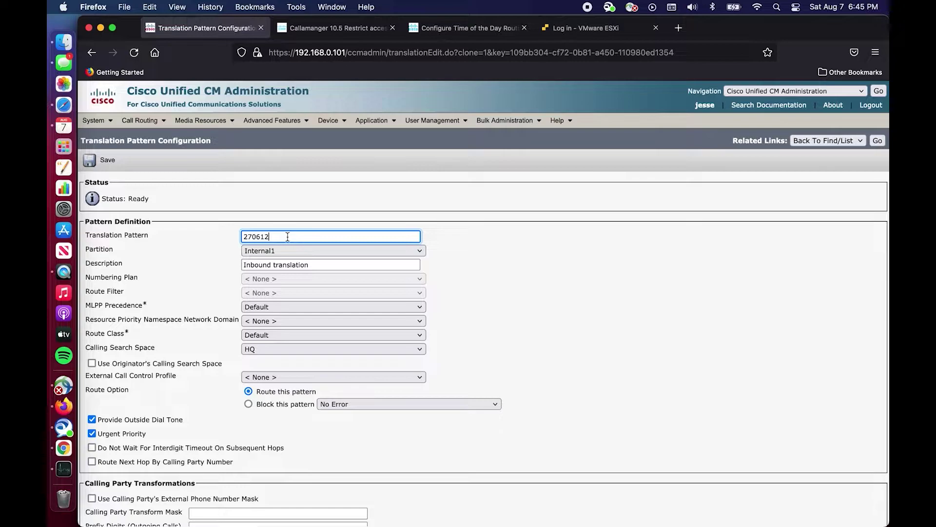
Change the copy's Called Party Transform Mask from 1001 to 2500 and save
{"action": "scroll", "coordinate": [311, 265], "scroll_direction": "down", "scroll_amount": 5}
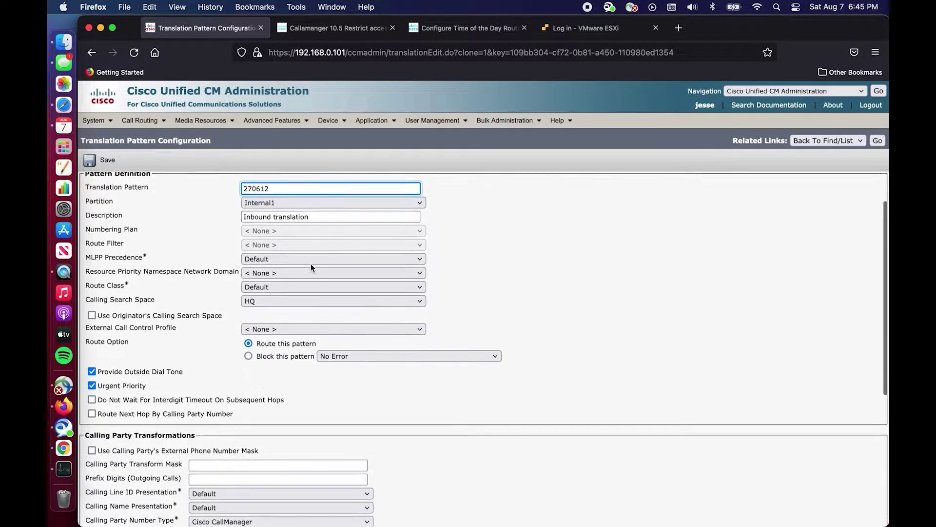
{"action": "scroll", "coordinate": [311, 263], "scroll_direction": "down", "scroll_amount": 8}
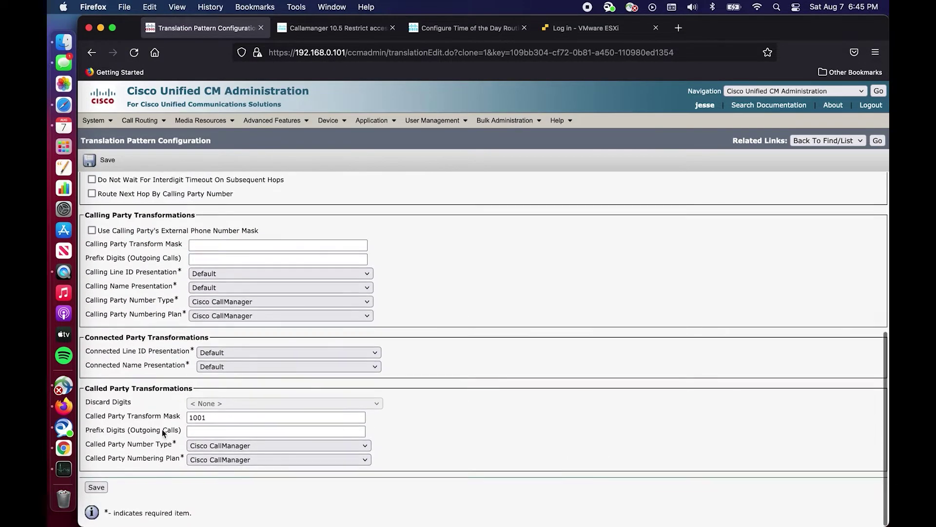
{"action": "left_click", "coordinate": [220, 420]}
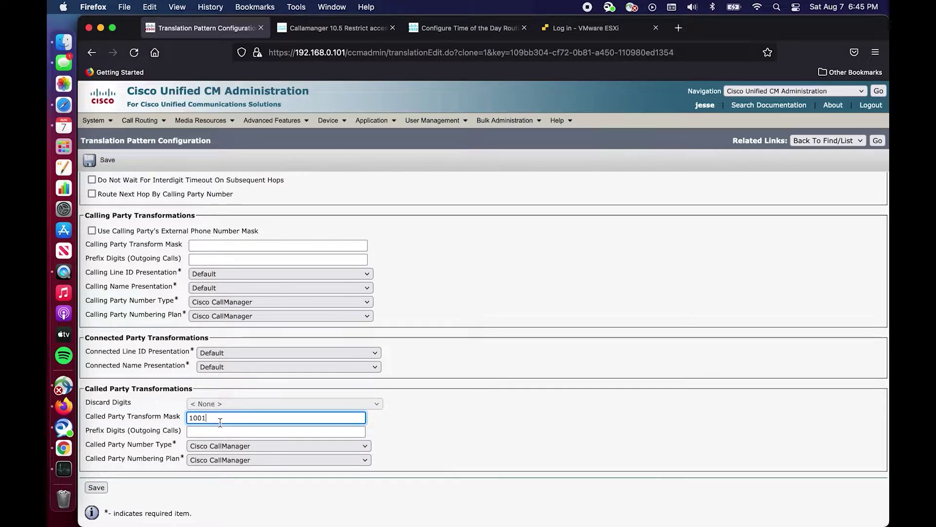
{"action": "key", "text": "BackSpace"}
{"action": "key", "text": "BackSpace"}
{"action": "key", "text": "BackSpace"}
{"action": "key", "text": "BackSpace"}
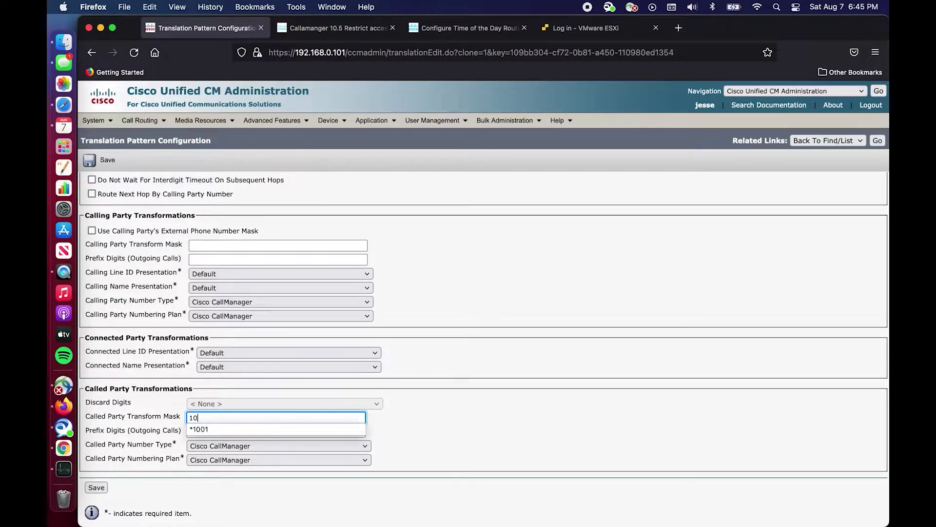
{"action": "type", "text": "2500"}
{"action": "left_click", "coordinate": [499, 414]}
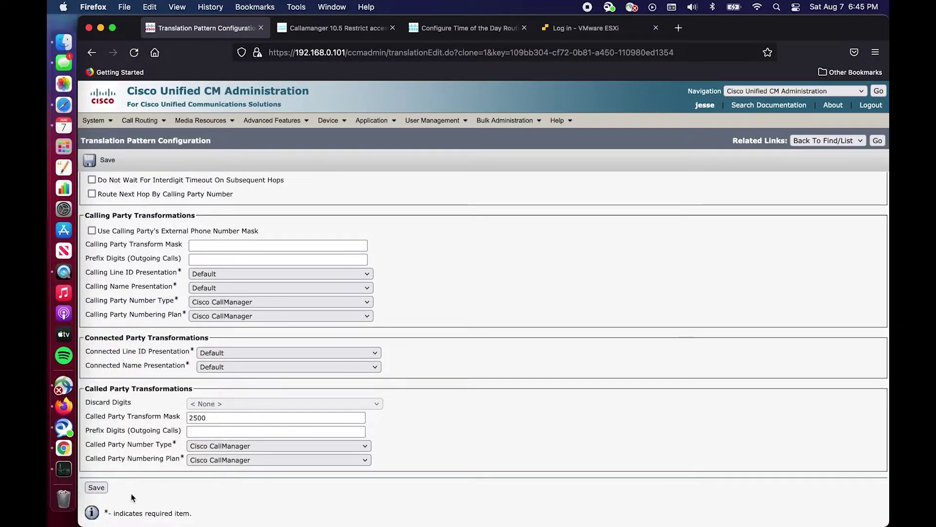
{"action": "left_click", "coordinate": [97, 488]}
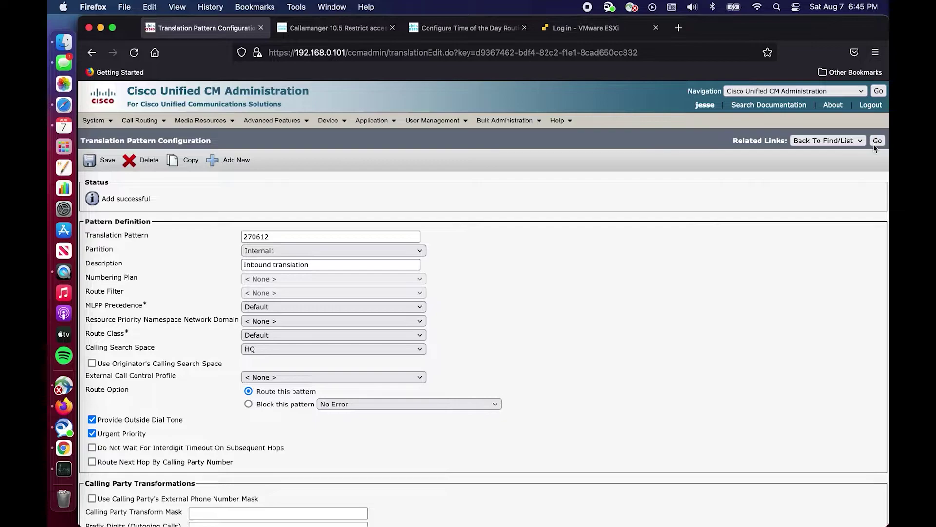
Return to the translation pattern list showing 270612 in both Internal and Internal1
{"action": "left_click", "coordinate": [877, 141]}
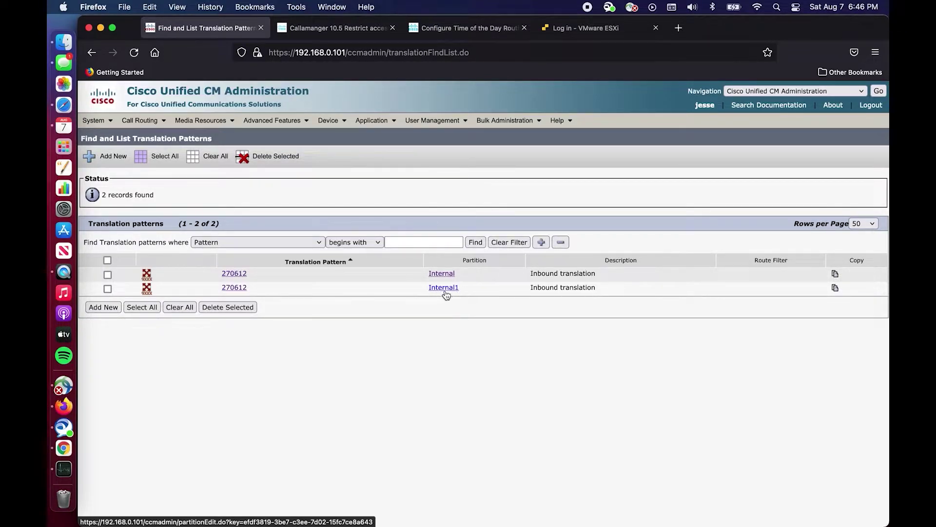
Find all time periods and open All the time, covering 00:00–24:00, Sun through Sat
{"action": "mouse_move", "coordinate": [141, 121]}
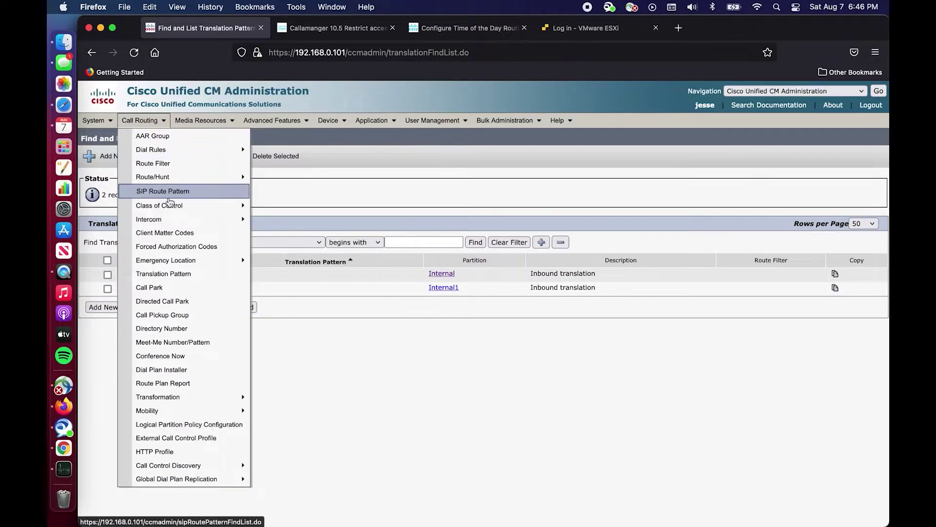
{"action": "mouse_move", "coordinate": [167, 204]}
{"action": "left_click", "coordinate": [293, 219]}
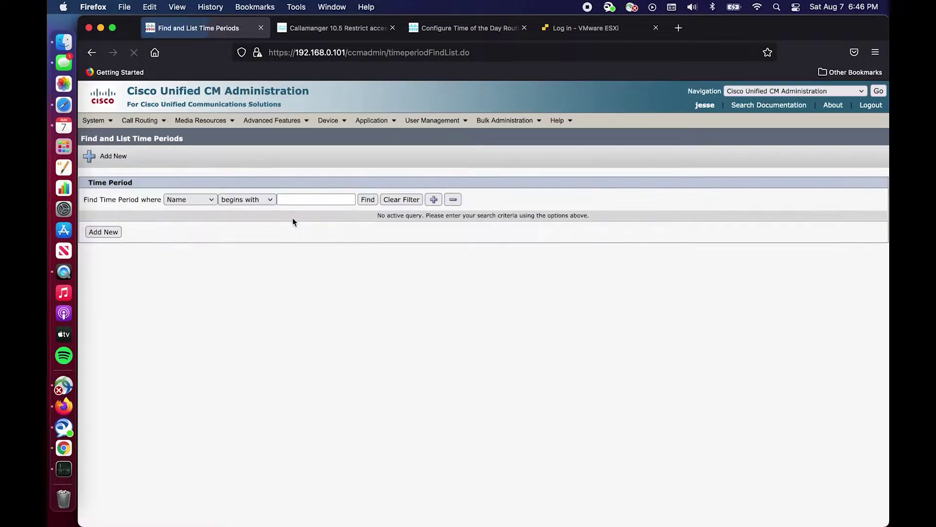
{"action": "mouse_move", "coordinate": [144, 122]}
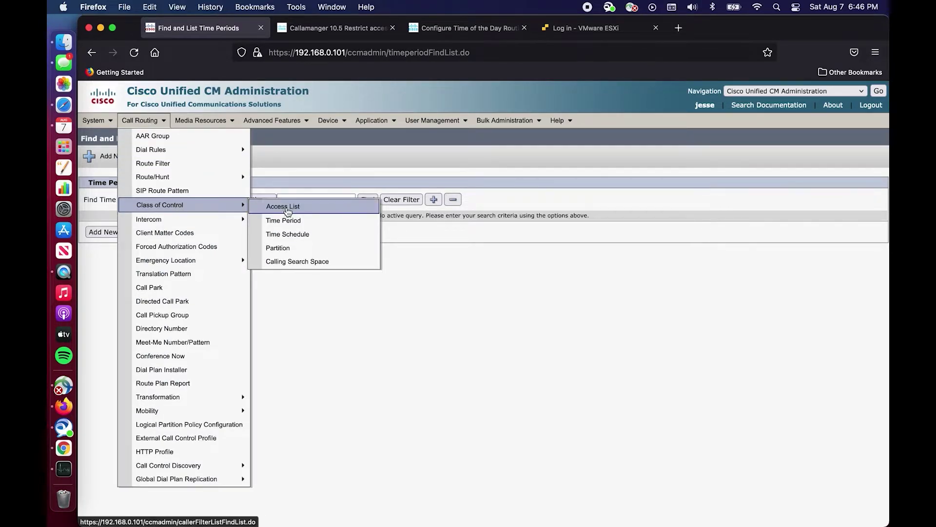
{"action": "left_click", "coordinate": [293, 224]}
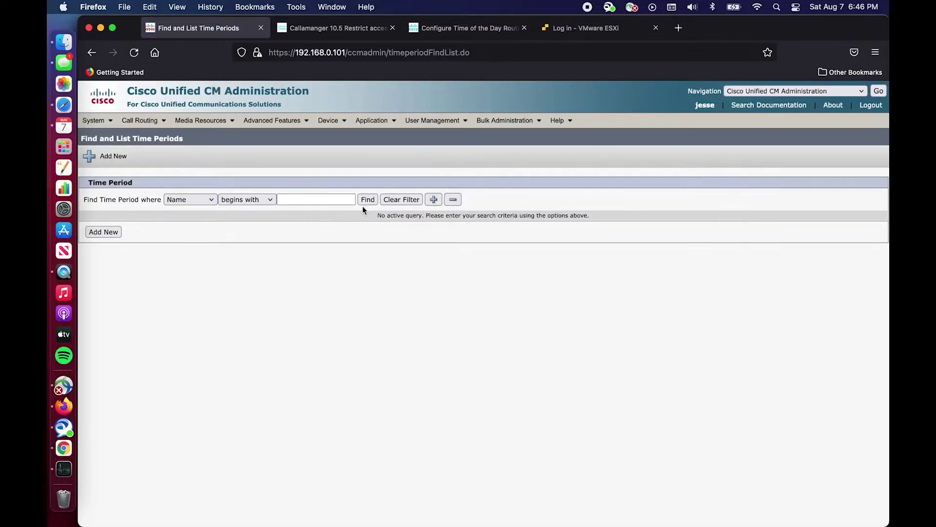
{"action": "left_click", "coordinate": [367, 200]}
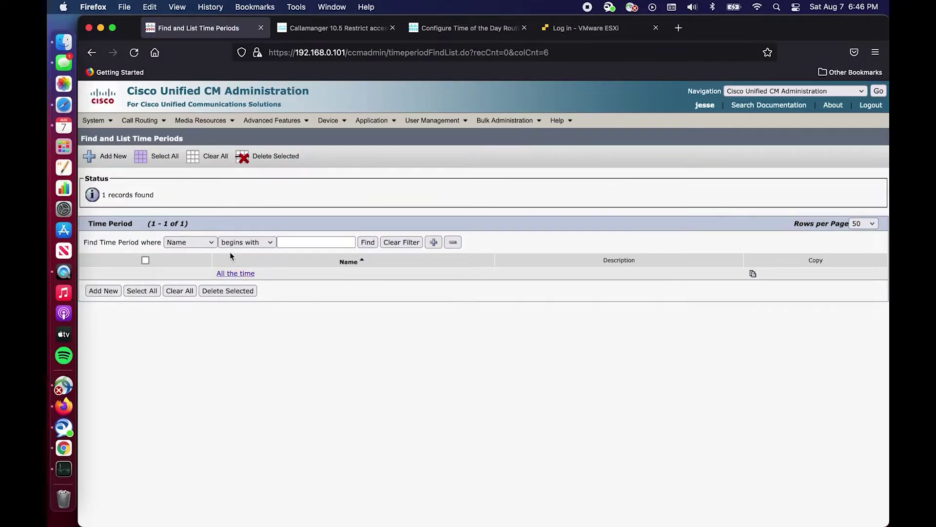
{"action": "left_click", "coordinate": [235, 276]}
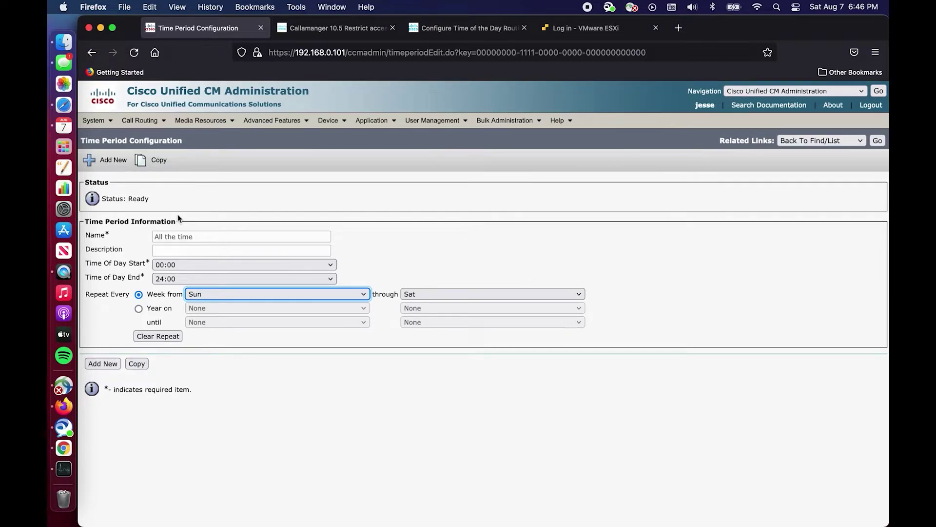
{"action": "mouse_move", "coordinate": [143, 125]}
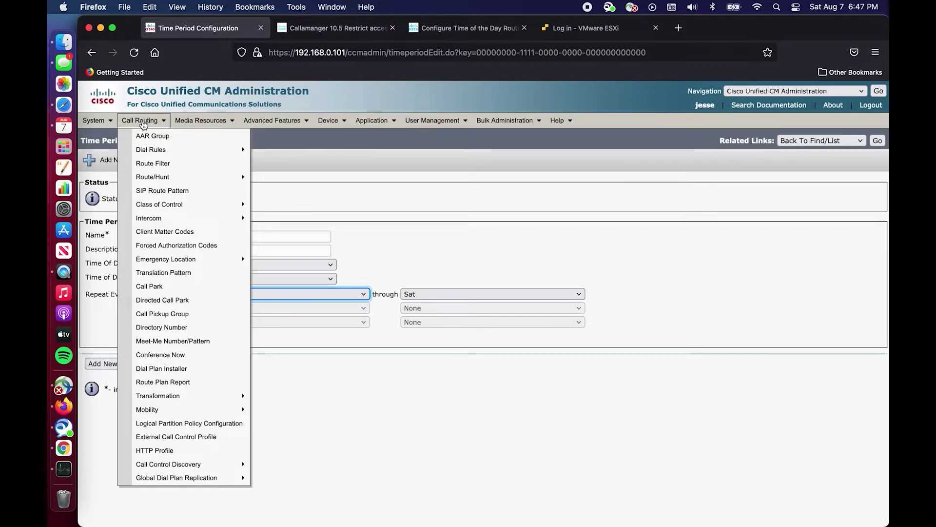
Open the All the time schedule and select the All the time period in Selected Time Periods
{"action": "mouse_move", "coordinate": [221, 205]}
{"action": "left_click", "coordinate": [297, 234]}
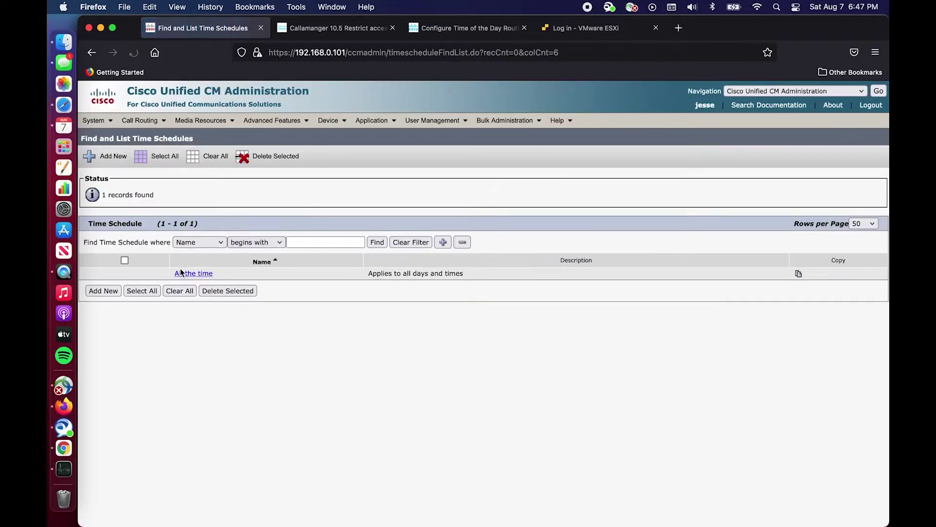
{"action": "left_click", "coordinate": [205, 273]}
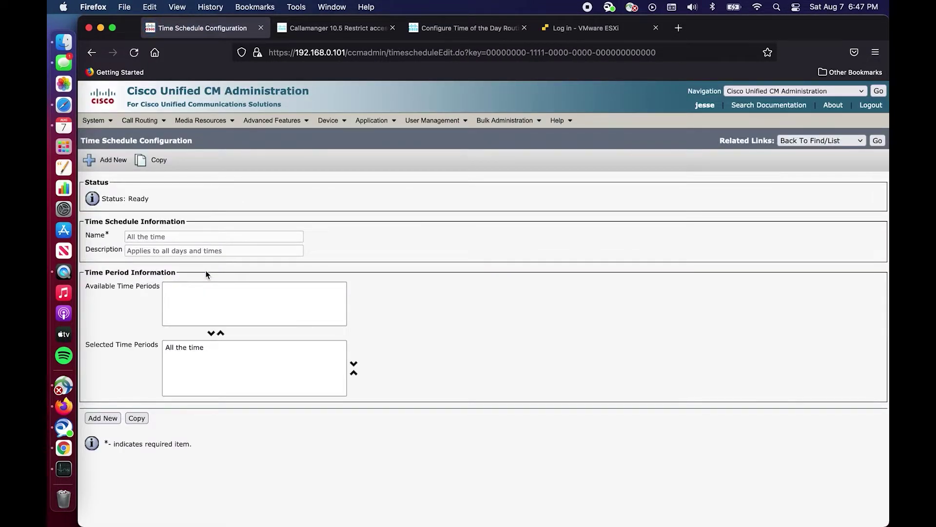
{"action": "left_click", "coordinate": [182, 348]}
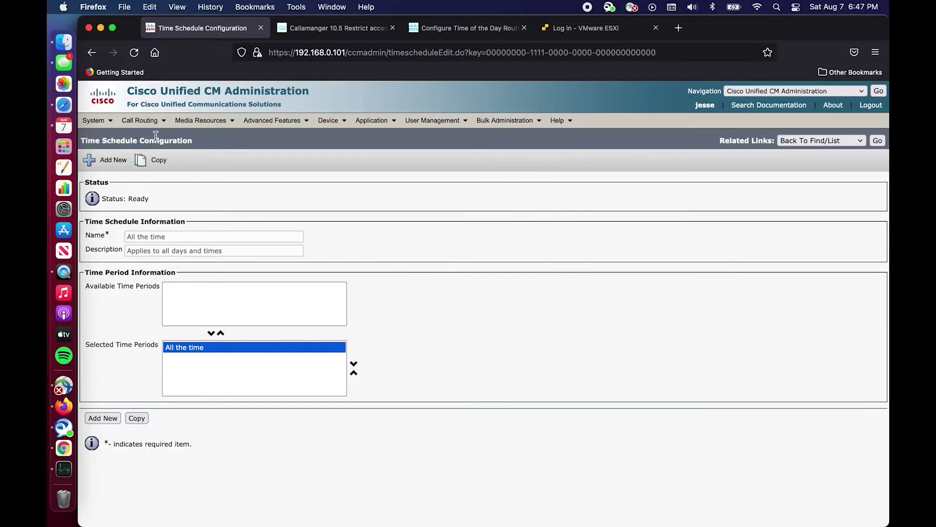
Give partition Internal1 the 'All the time' time schedule, save, and apply the config
{"action": "left_click", "coordinate": [140, 121]}
{"action": "mouse_move", "coordinate": [182, 207]}
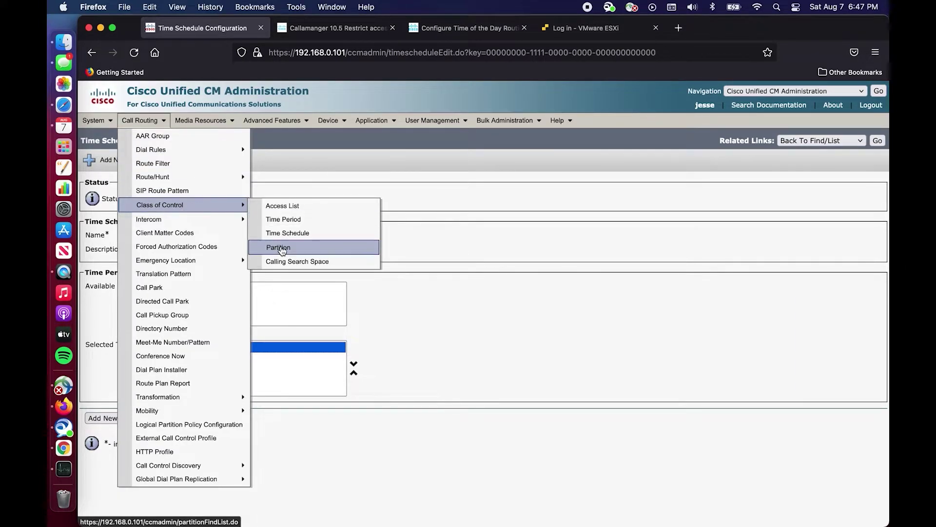
{"action": "left_click", "coordinate": [281, 245]}
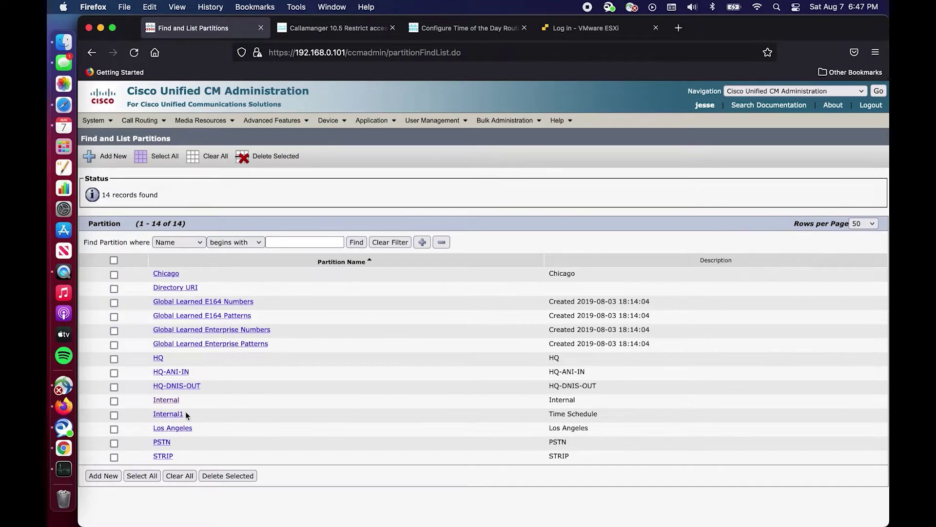
{"action": "left_click", "coordinate": [170, 414]}
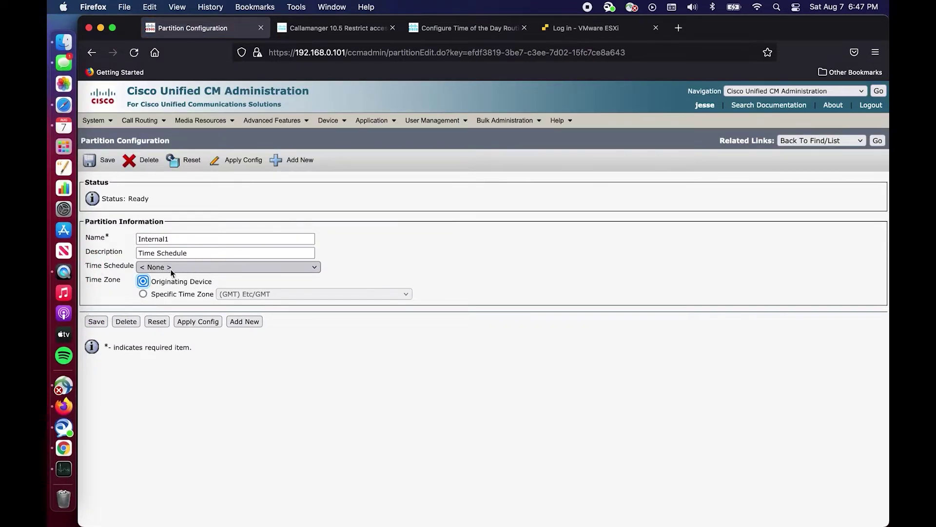
{"action": "left_click", "coordinate": [168, 268]}
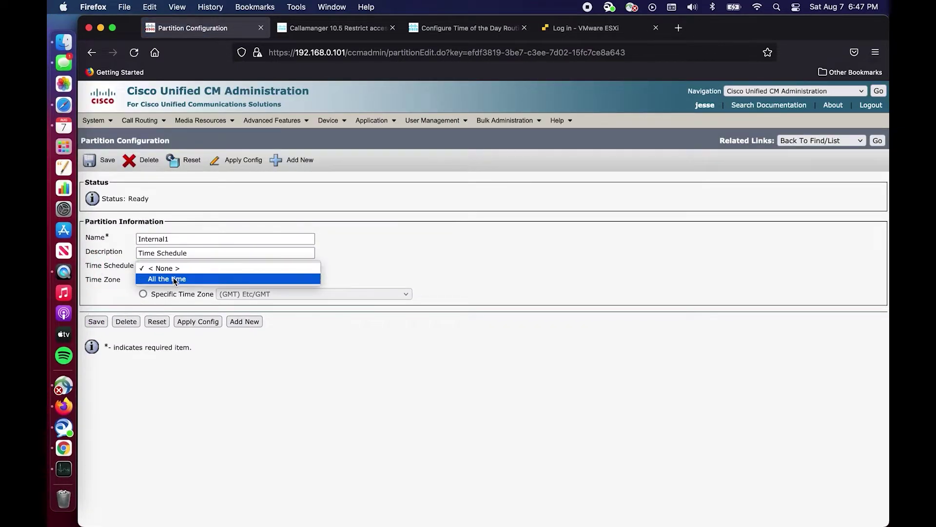
{"action": "left_click", "coordinate": [174, 278]}
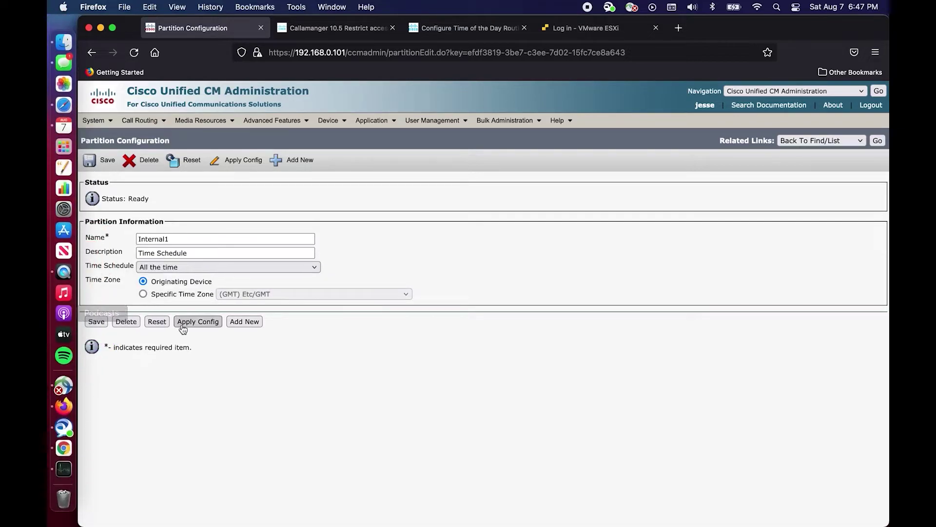
{"action": "left_click", "coordinate": [96, 322]}
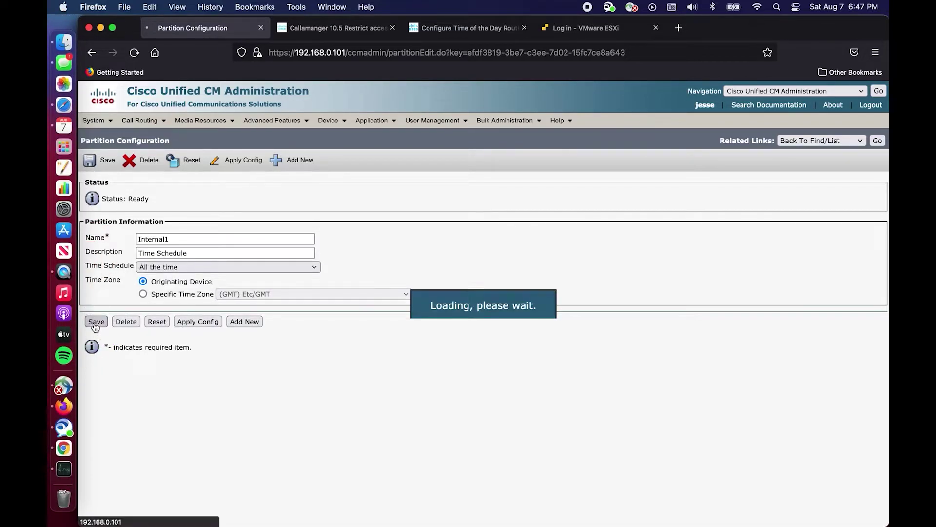
{"action": "left_click", "coordinate": [198, 322]}
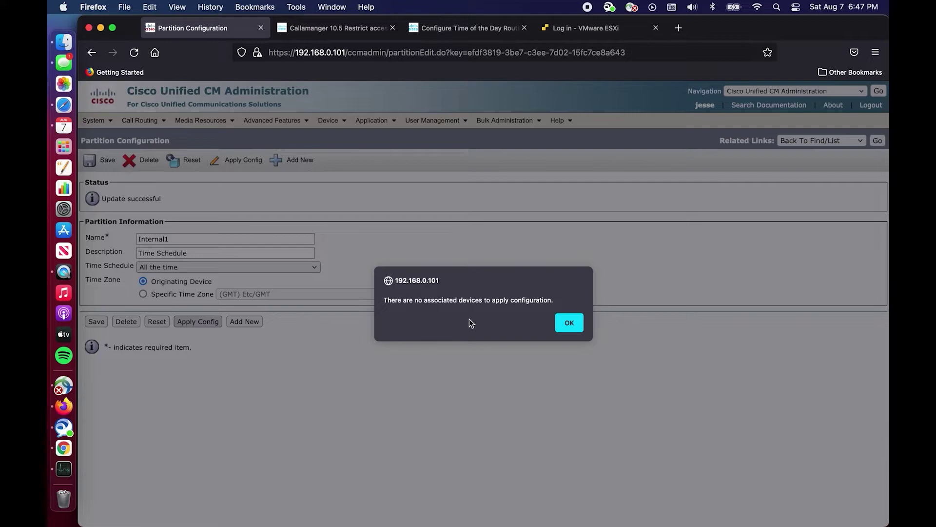
{"action": "left_click", "coordinate": [569, 321]}
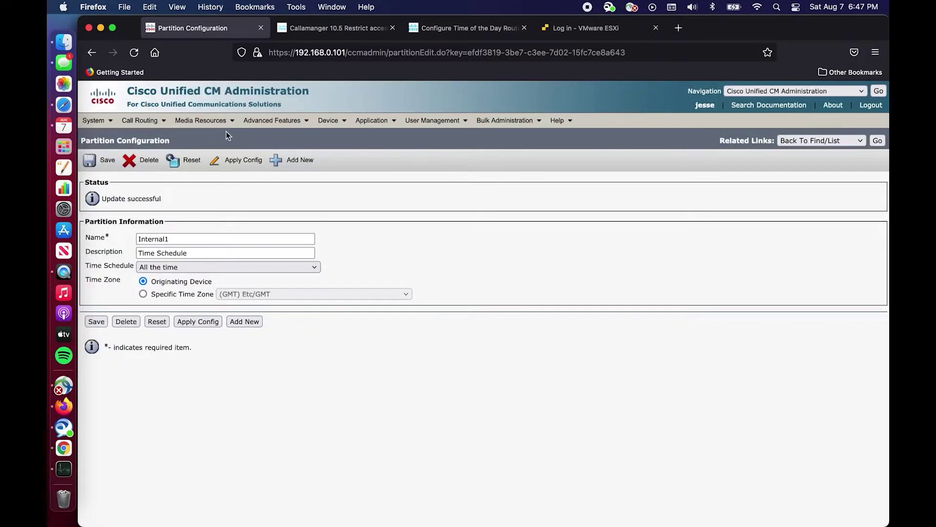
Open the Translation Pattern list, then close a stray open menu
{"action": "mouse_move", "coordinate": [141, 121]}
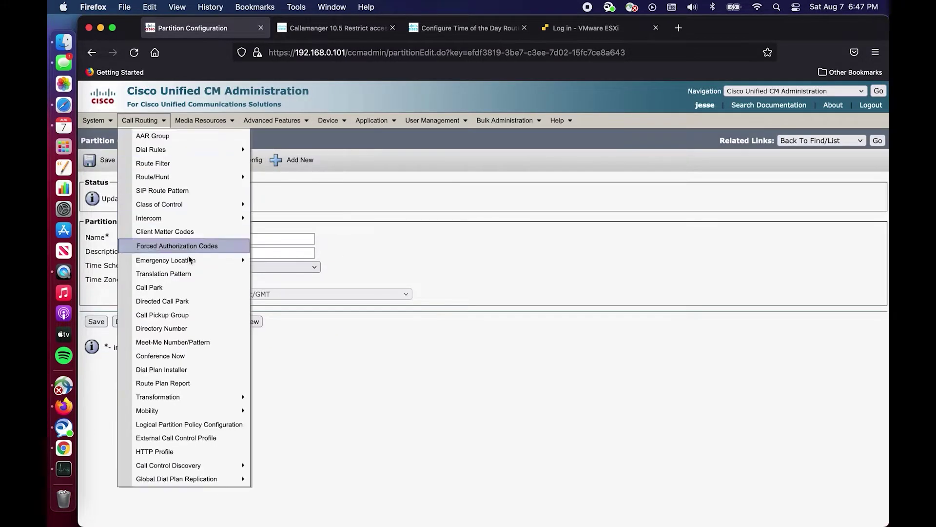
{"action": "left_click", "coordinate": [163, 272]}
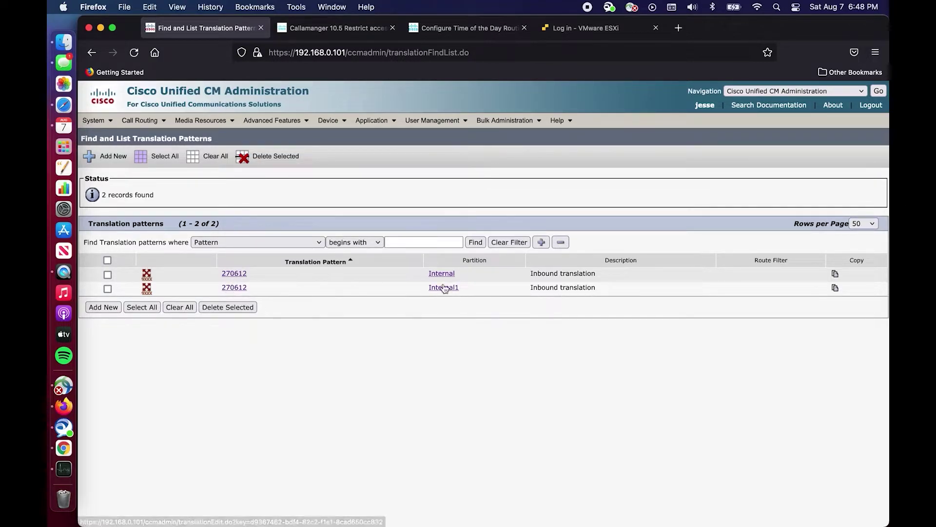
{"action": "left_click", "coordinate": [202, 120]}
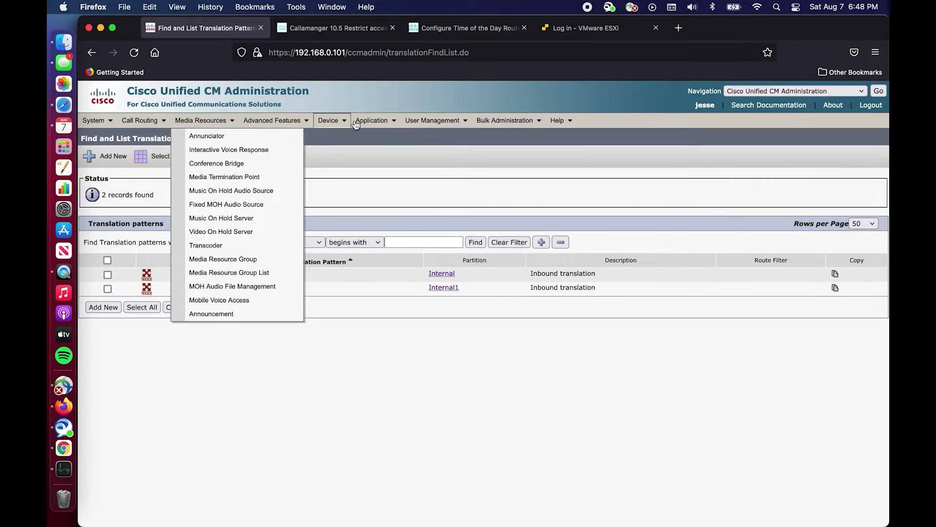
{"action": "left_click", "coordinate": [434, 221]}
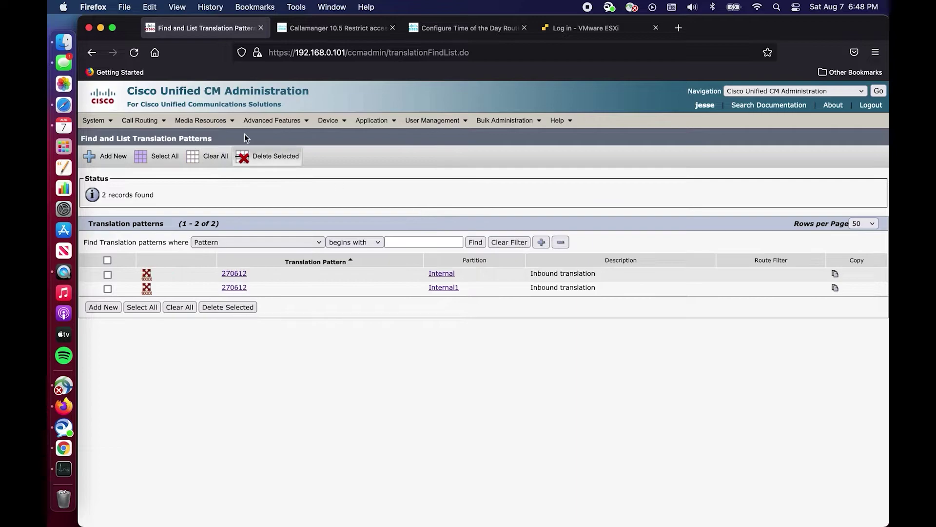
List all trunks by device name and open trunk_to_CUBE-01's configuration
{"action": "left_click", "coordinate": [337, 120]}
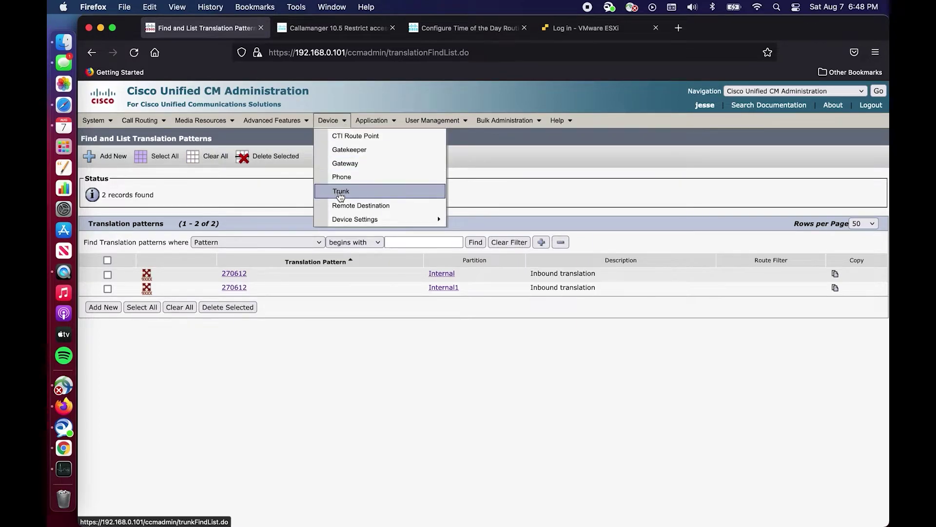
{"action": "left_click", "coordinate": [340, 195]}
{"action": "left_click", "coordinate": [194, 200]}
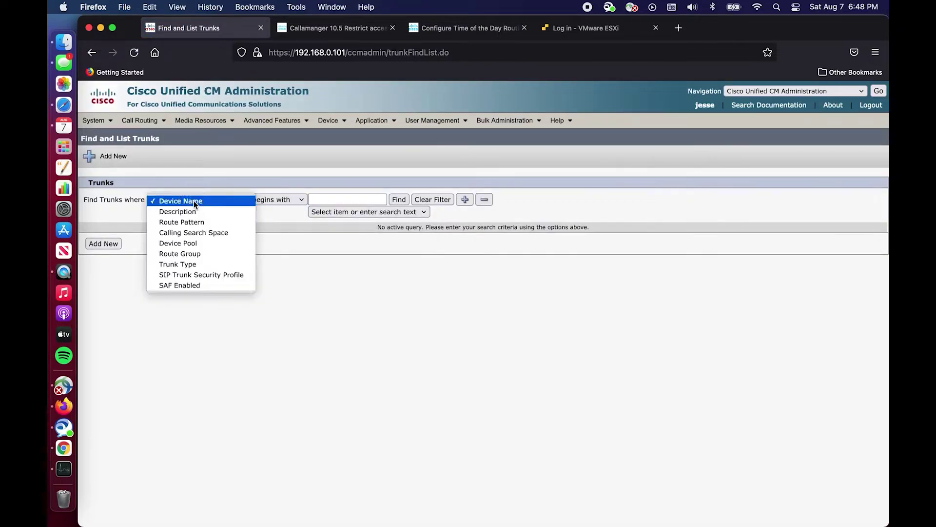
{"action": "left_click", "coordinate": [194, 201]}
{"action": "left_click", "coordinate": [399, 198]}
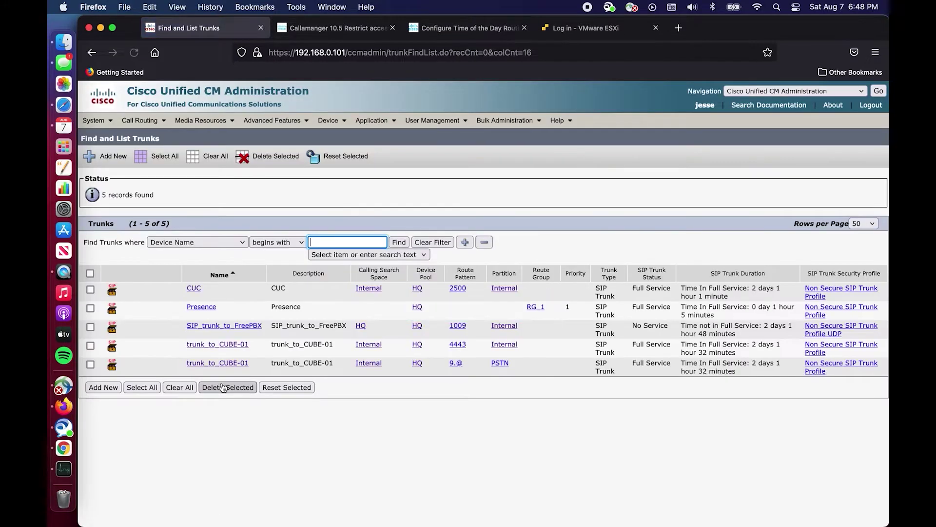
{"action": "left_click", "coordinate": [220, 363]}
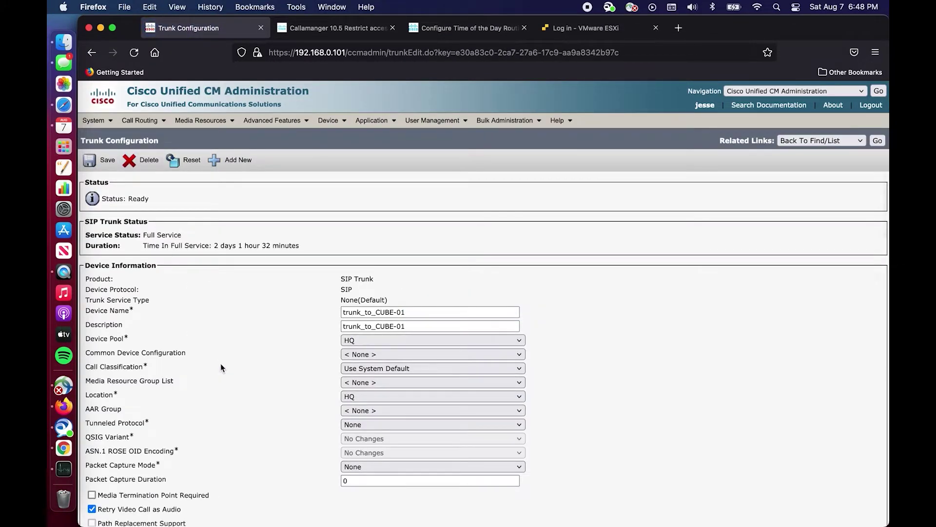
Scroll trunk_to_CUBE-01 to Inbound Calls, showing calling search space Internal
{"action": "scroll", "coordinate": [220, 364], "scroll_direction": "down", "scroll_amount": 15}
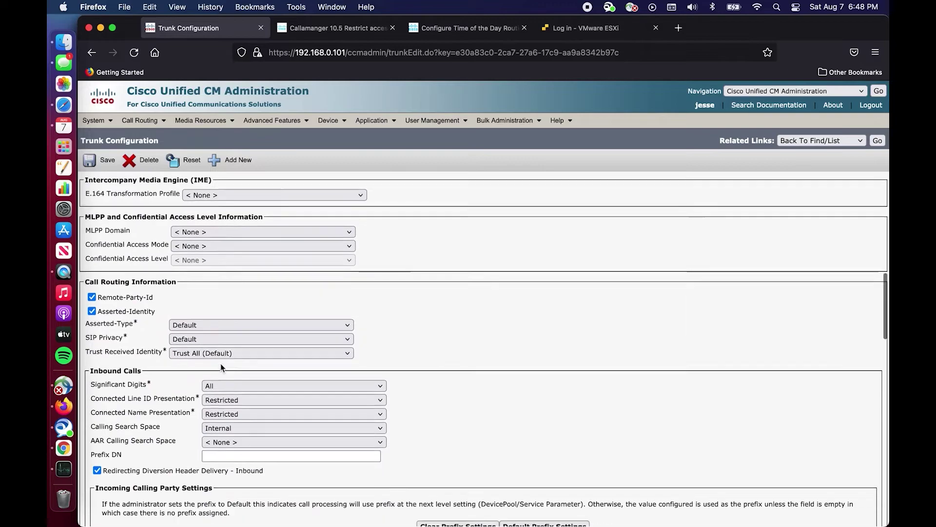
{"action": "scroll", "coordinate": [220, 363], "scroll_direction": "down", "scroll_amount": 3}
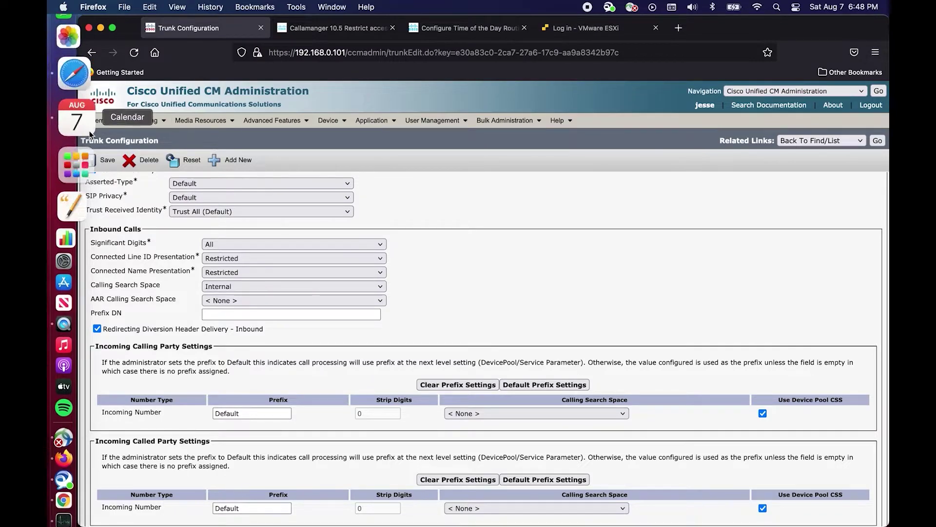
{"action": "mouse_move", "coordinate": [140, 120]}
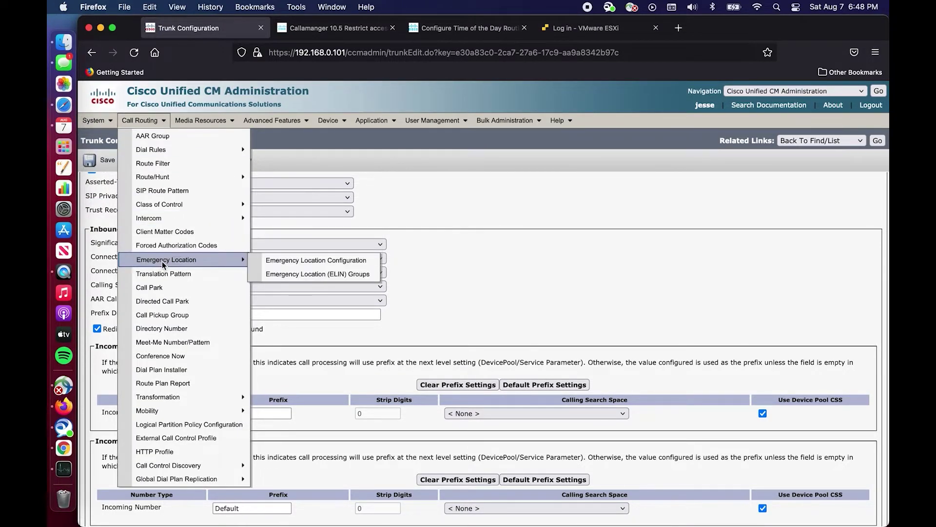
{"action": "mouse_move", "coordinate": [171, 205]}
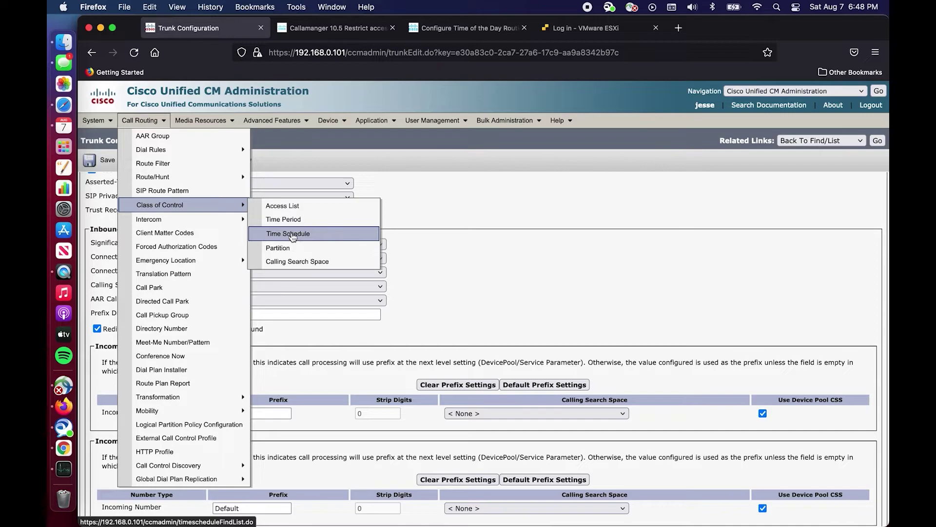
Add partition Internal1 to the Selected Partitions of the Internal calling search space
{"action": "left_click", "coordinate": [299, 262]}
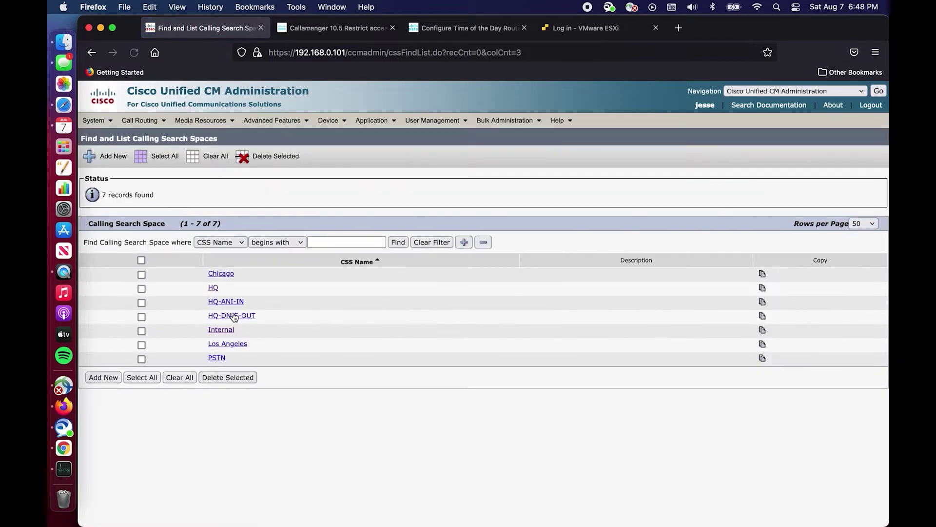
{"action": "left_click", "coordinate": [221, 329]}
{"action": "scroll", "coordinate": [220, 329], "scroll_direction": "down", "scroll_amount": 3}
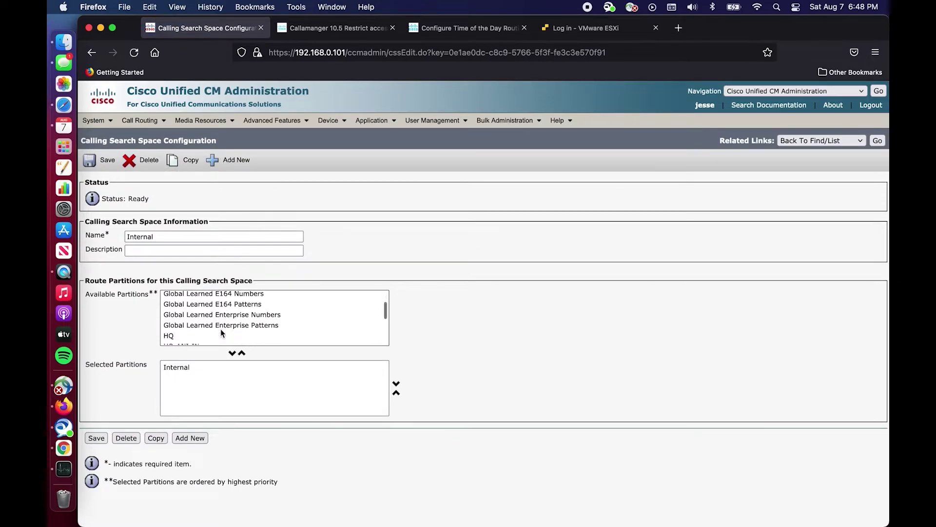
{"action": "left_click", "coordinate": [221, 325]}
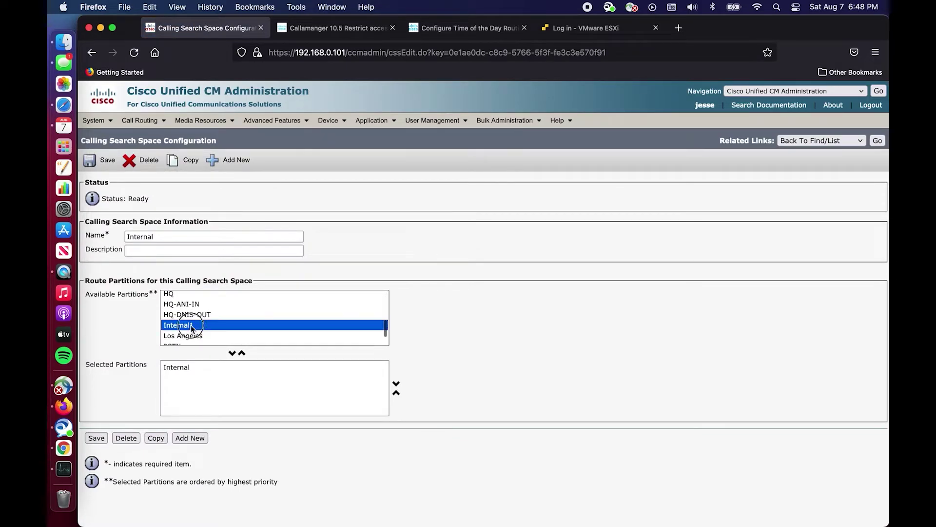
{"action": "left_click", "coordinate": [232, 353]}
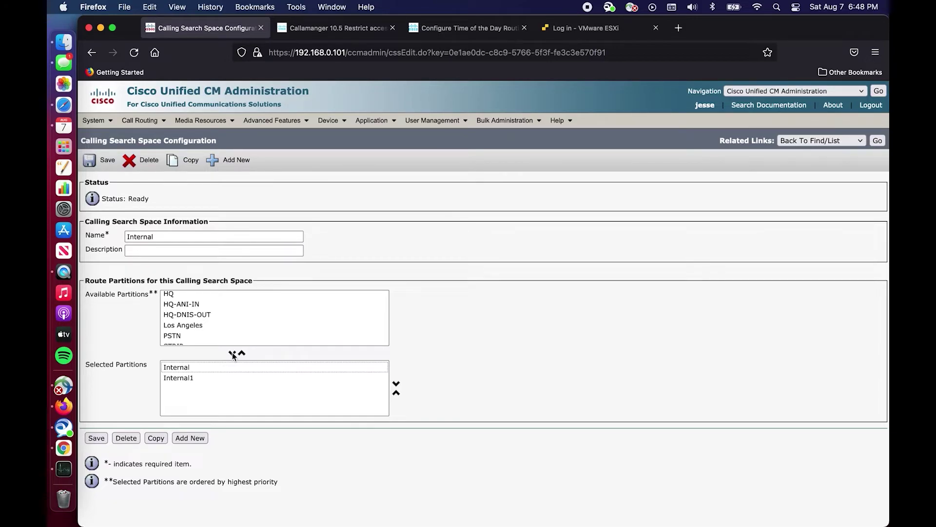
Move Internal1 above Internal in priority and save the calling search space
{"action": "left_click", "coordinate": [192, 378]}
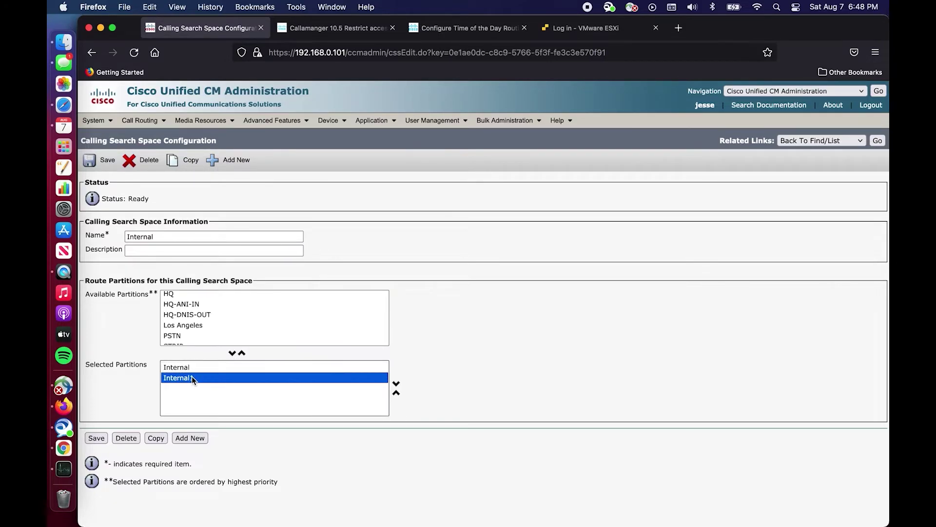
{"action": "left_click", "coordinate": [396, 392]}
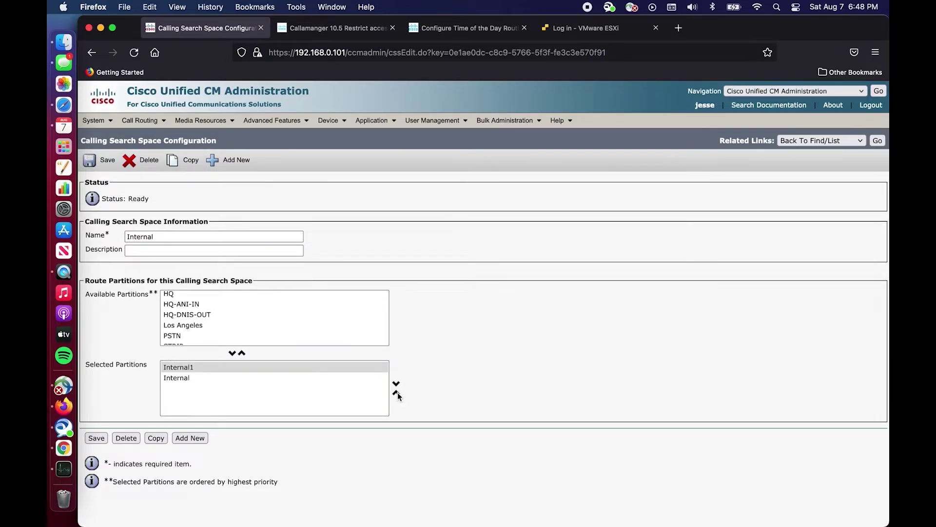
{"action": "left_click", "coordinate": [190, 379]}
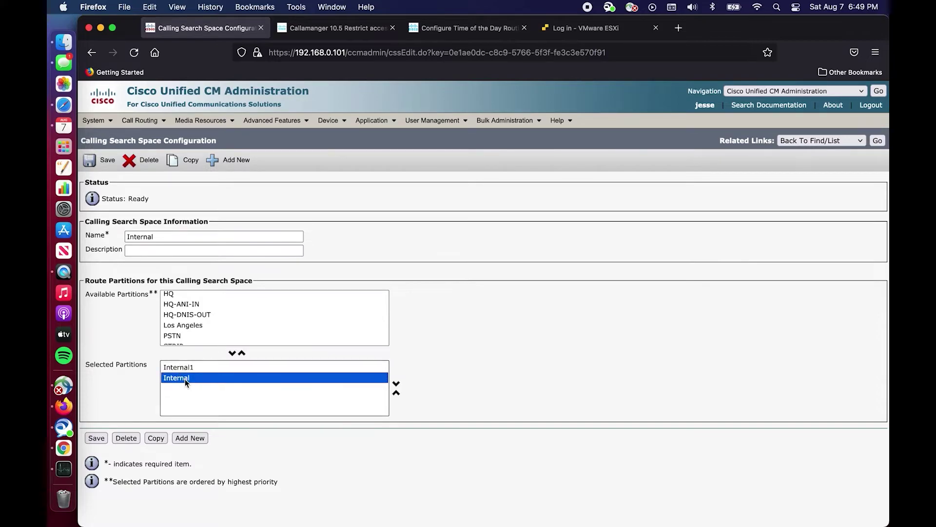
{"action": "left_click", "coordinate": [201, 365]}
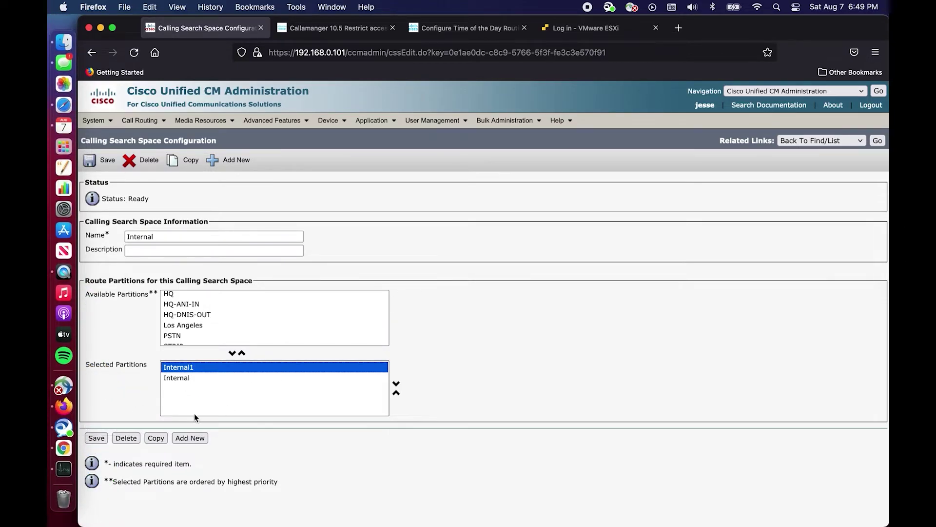
{"action": "left_click", "coordinate": [96, 437]}
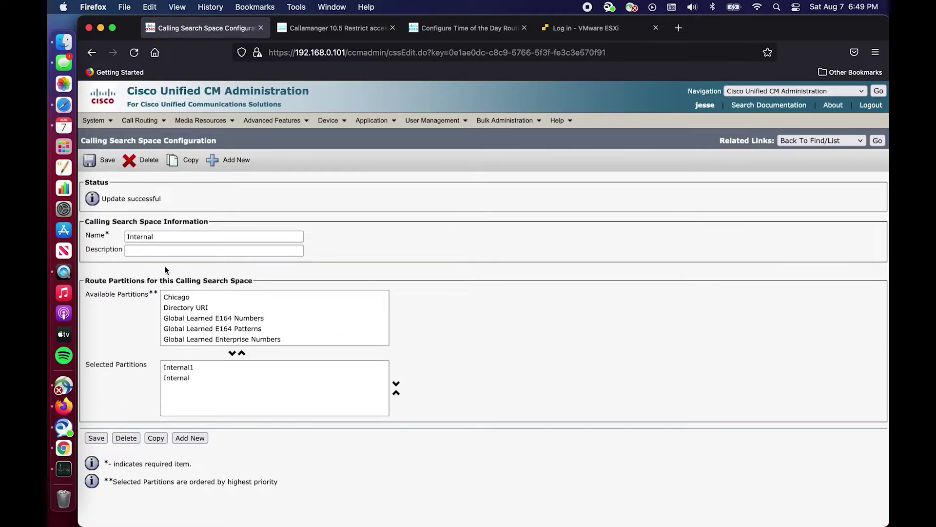
{"action": "left_click", "coordinate": [173, 237]}
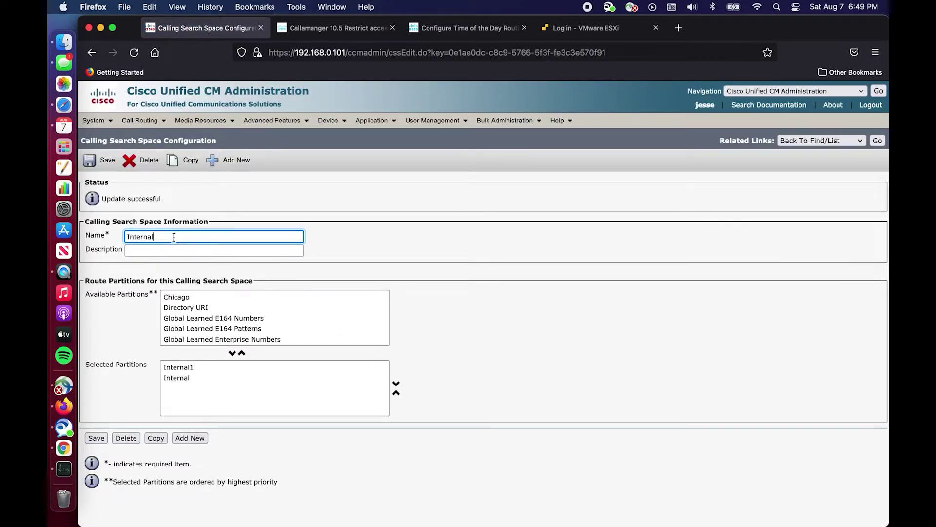
{"action": "left_click", "coordinate": [193, 378]}
{"action": "left_click", "coordinate": [192, 368]}
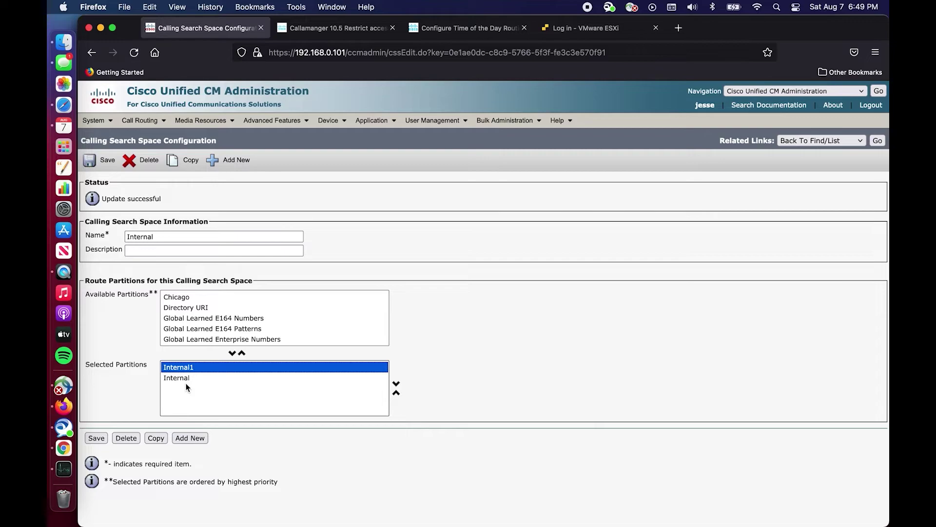
{"action": "left_click", "coordinate": [186, 379]}
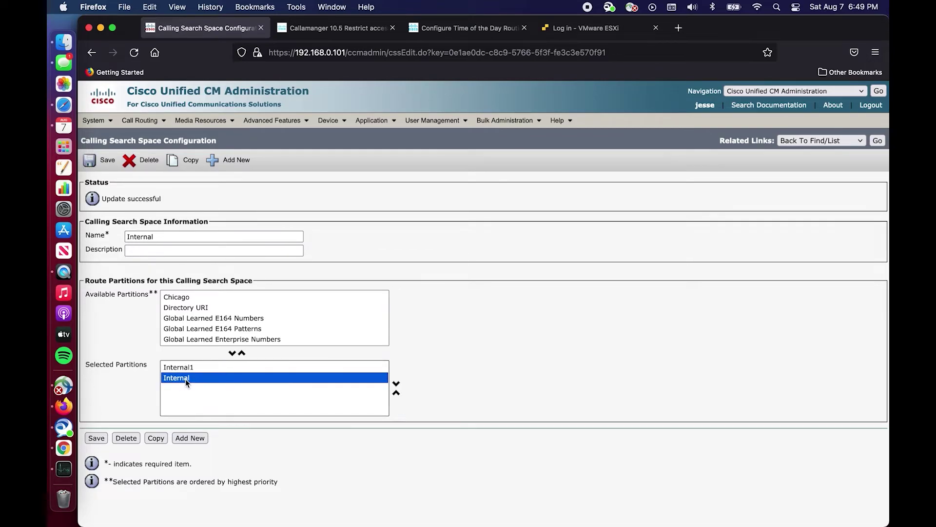
{"action": "left_click", "coordinate": [188, 371]}
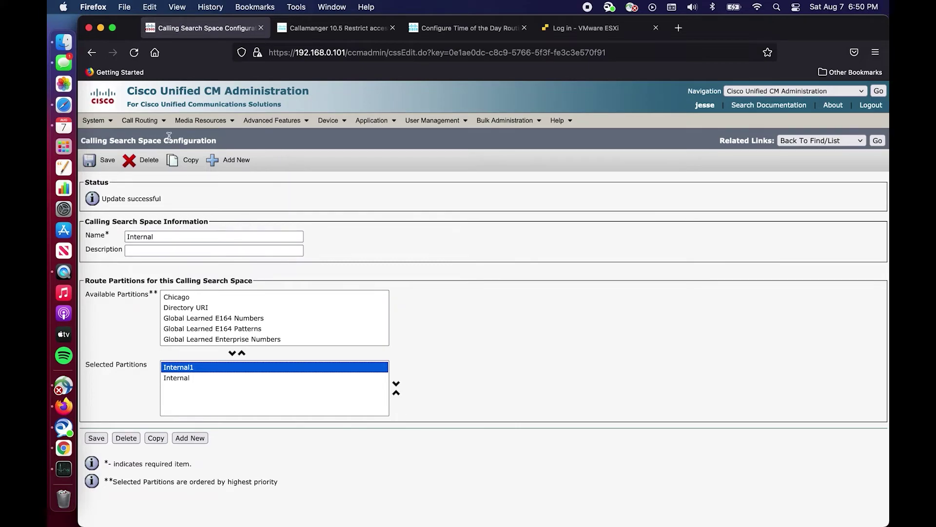
Move Internal1 below Internal in the Selected Partitions and save
{"action": "left_click", "coordinate": [414, 392]}
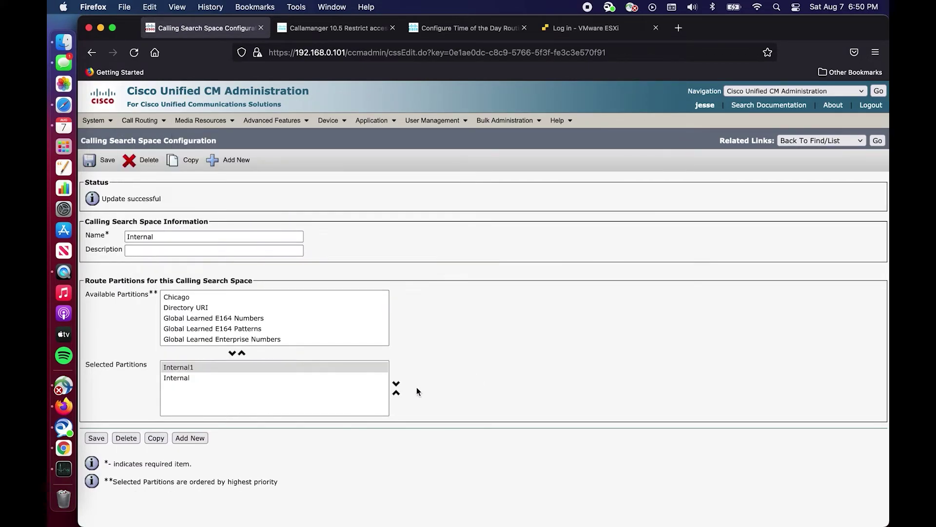
{"action": "left_click", "coordinate": [296, 368]}
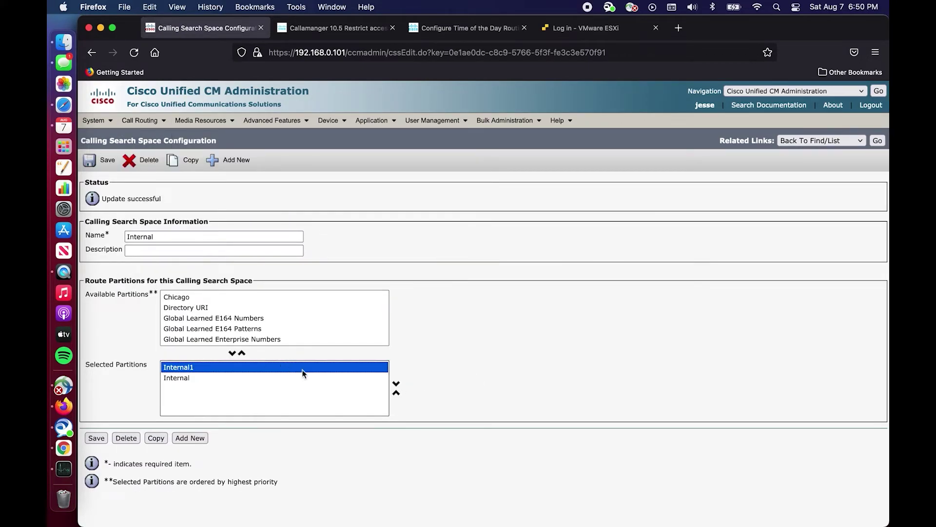
{"action": "left_click", "coordinate": [395, 383]}
{"action": "left_click", "coordinate": [97, 439]}
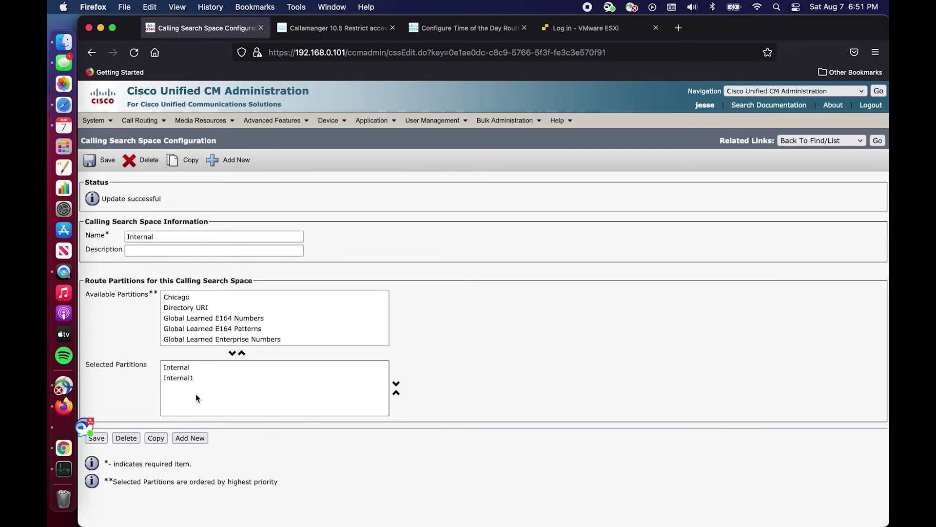
Browse the Device and Call Routing > Class of Control menus
{"action": "left_click", "coordinate": [328, 120]}
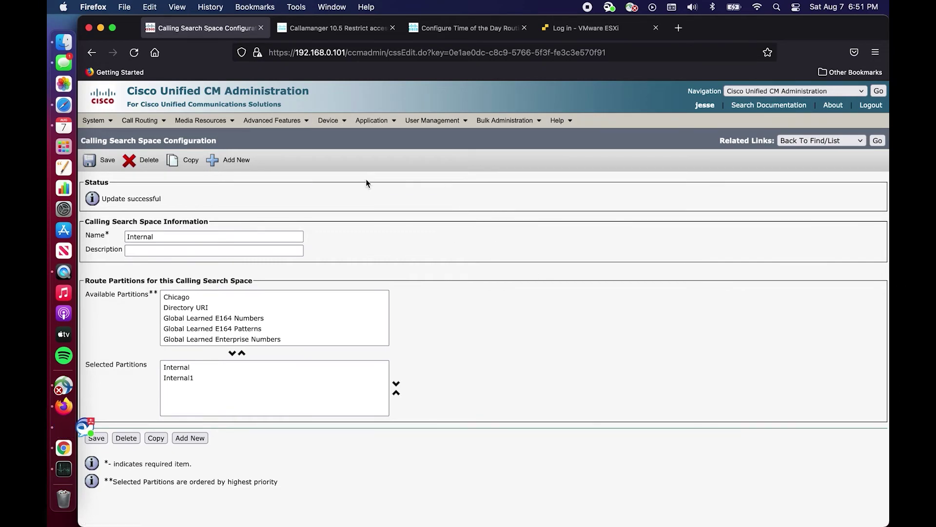
{"action": "left_click", "coordinate": [140, 119]}
{"action": "mouse_move", "coordinate": [163, 206]}
{"action": "left_click", "coordinate": [468, 28]}
{"action": "scroll", "coordinate": [450, 264], "scroll_direction": "down", "scroll_amount": 15}
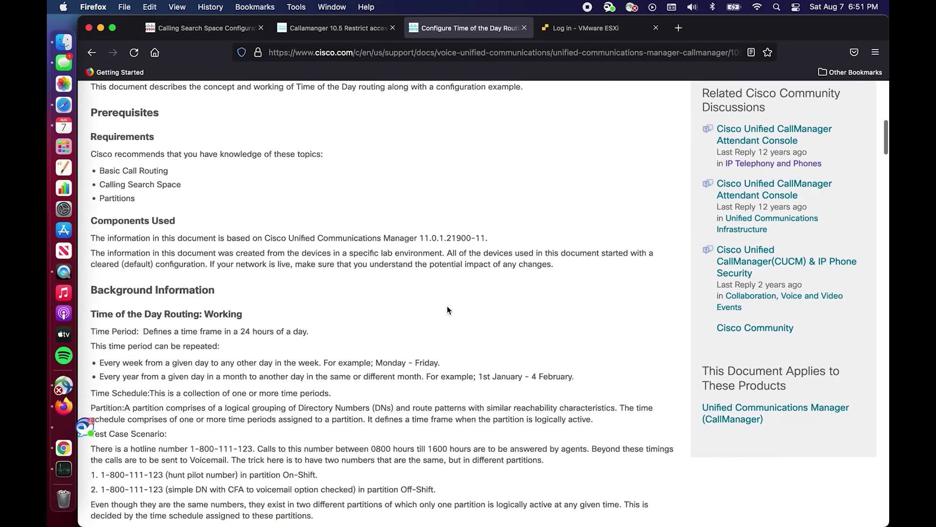
{"action": "scroll", "coordinate": [447, 306], "scroll_direction": "down", "scroll_amount": 5}
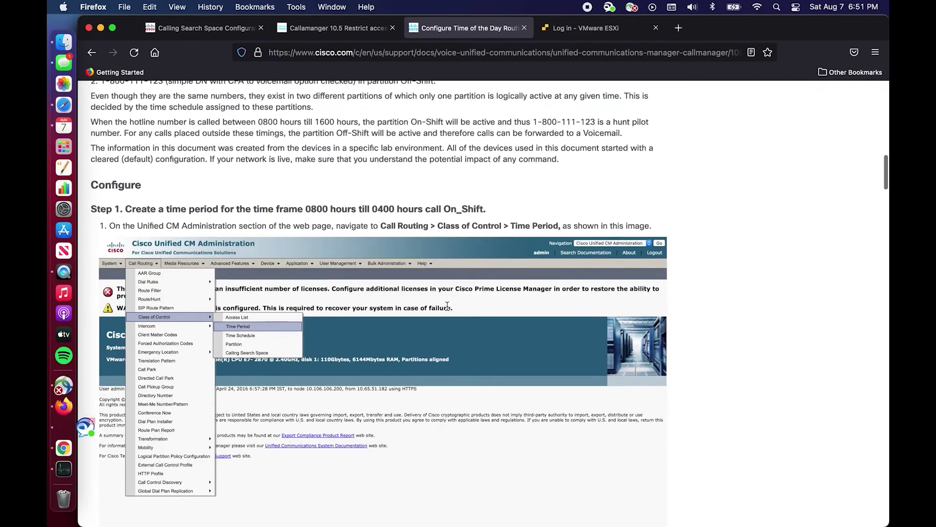
{"action": "scroll", "coordinate": [448, 311], "scroll_direction": "up", "scroll_amount": 20}
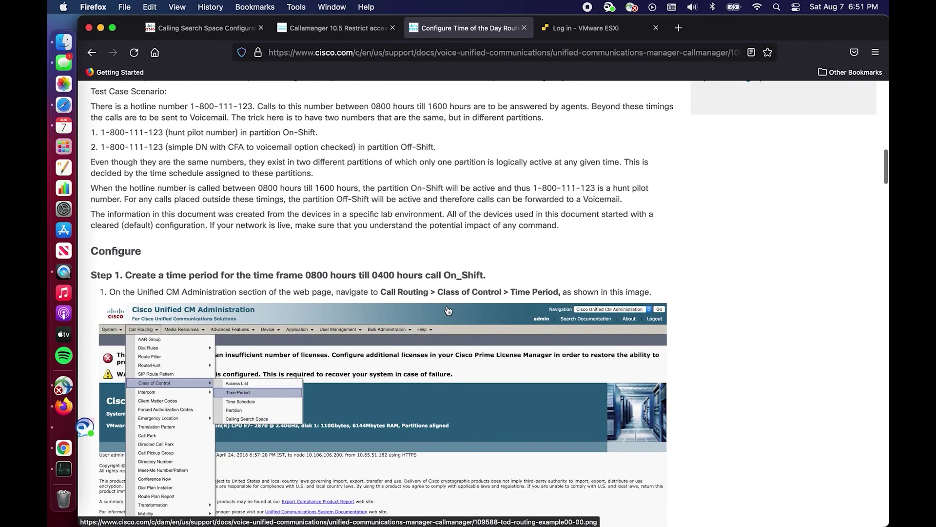
{"action": "key", "text": "super+1"}
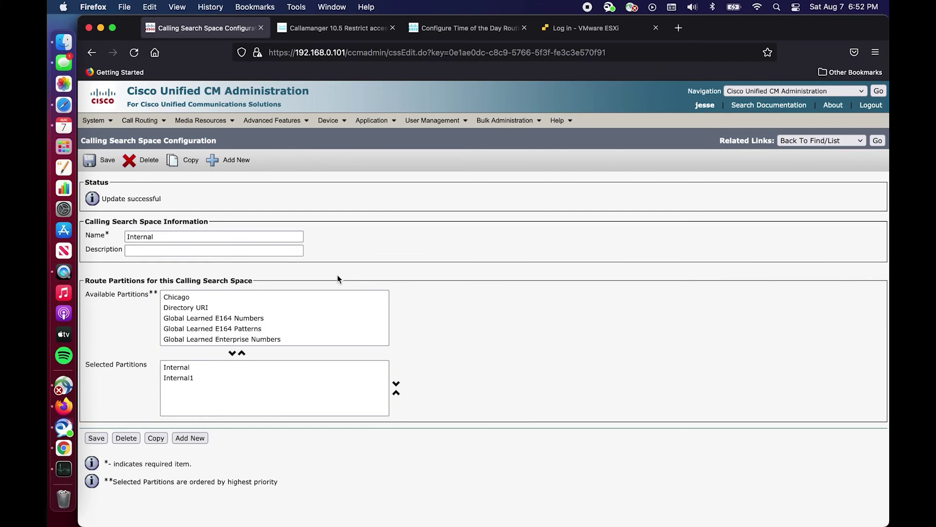
{"action": "left_click", "coordinate": [326, 120]}
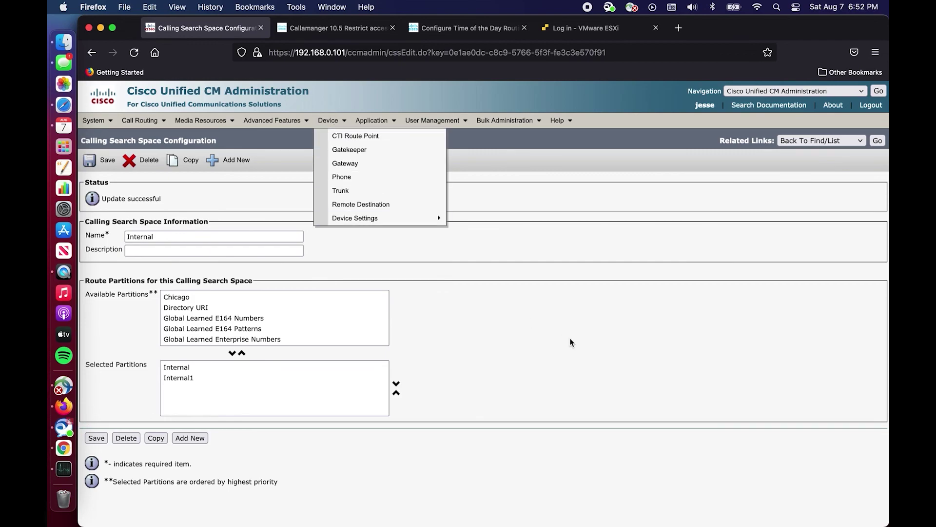